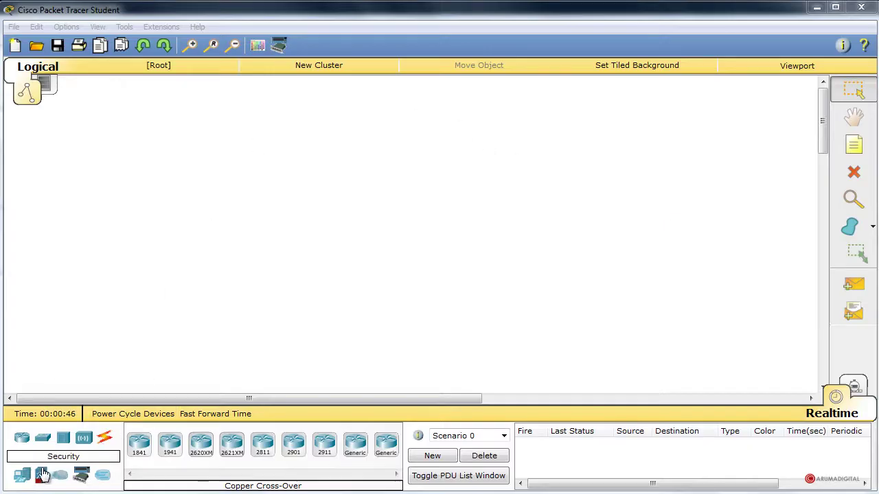
- Place three Generic PCs and a Server-PT on the workspace
click(22, 475)
drag(139, 445, 236, 155)
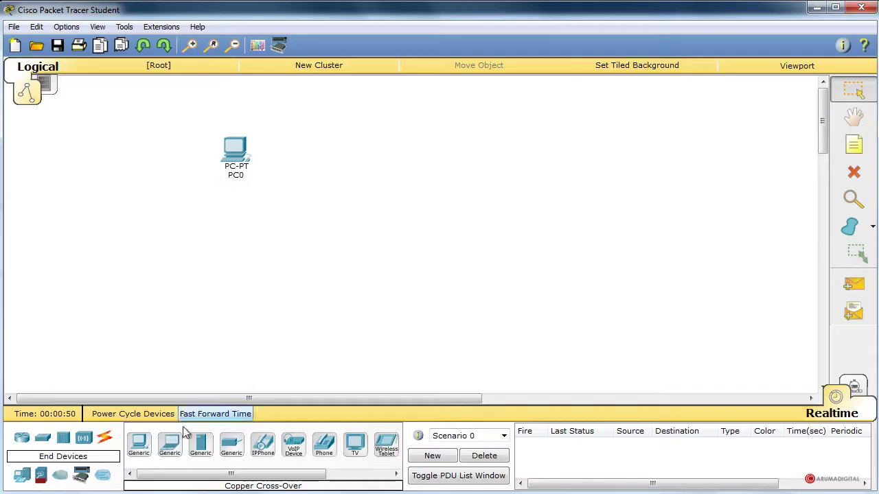
drag(138, 445, 542, 162)
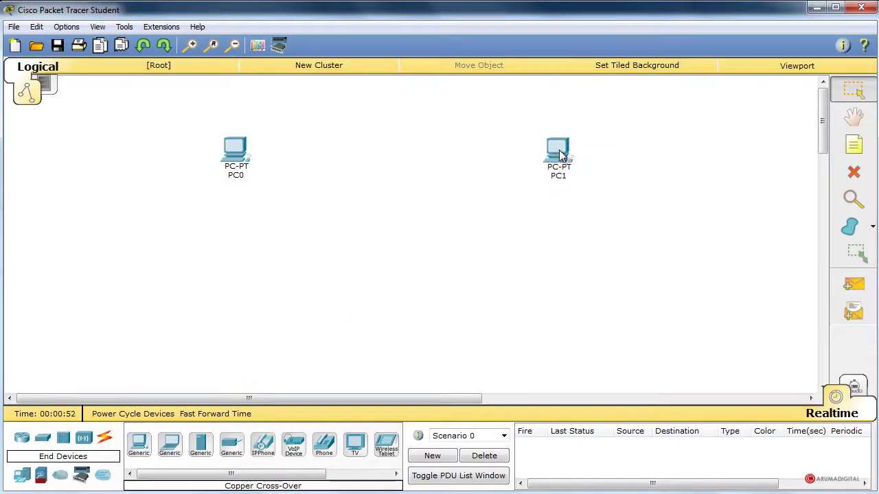
drag(138, 444, 328, 348)
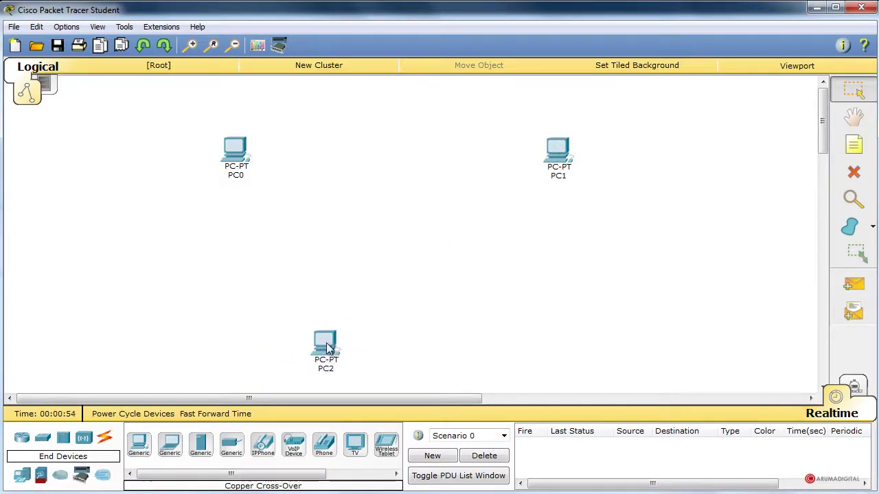
drag(201, 445, 479, 345)
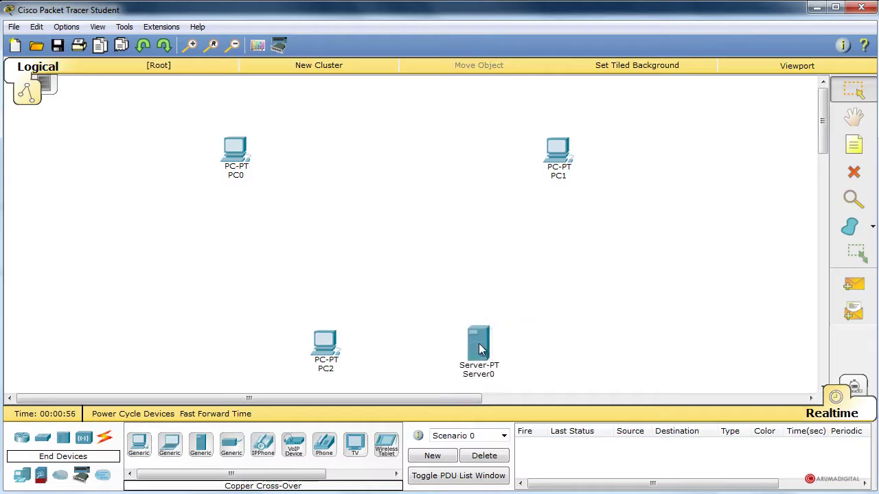
- Add a 2811 router in the workspace centre and bring its configuration window into view
click(22, 440)
drag(293, 444, 399, 225)
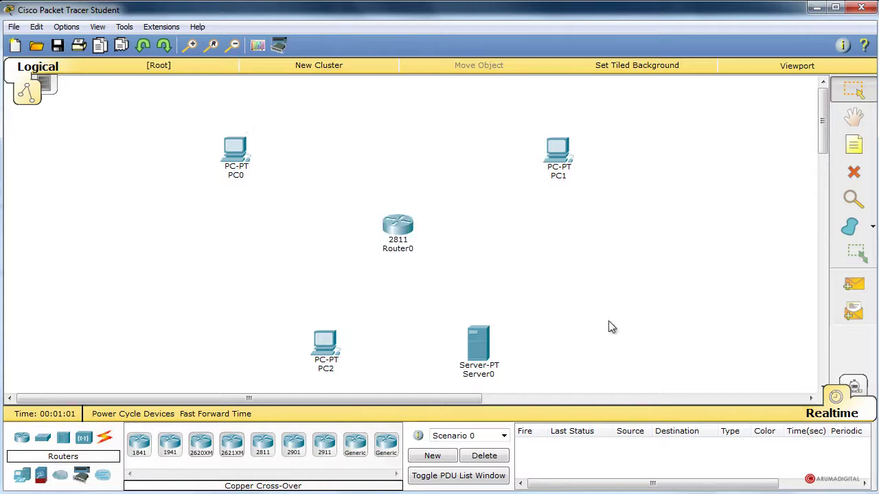
click(399, 230)
drag(300, 199, 414, 83)
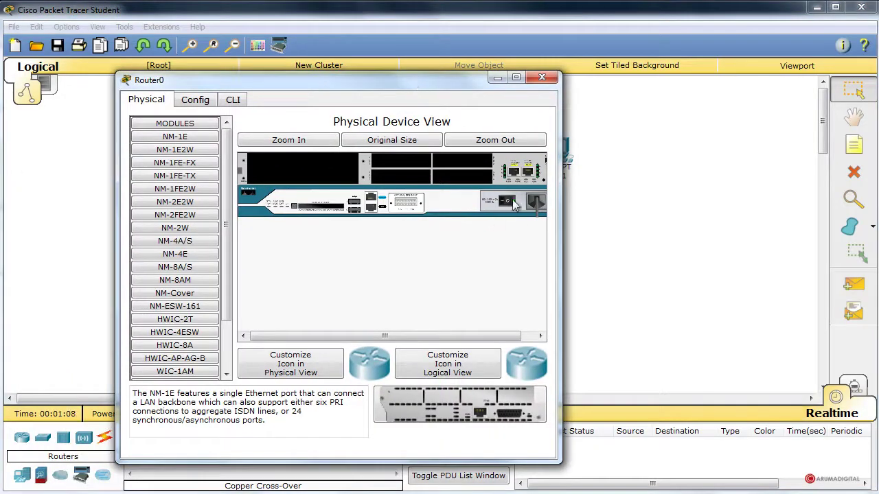
- Install the NM-2FE2W module in an empty slot of Router0's chassis, then close the window
drag(176, 219, 309, 166)
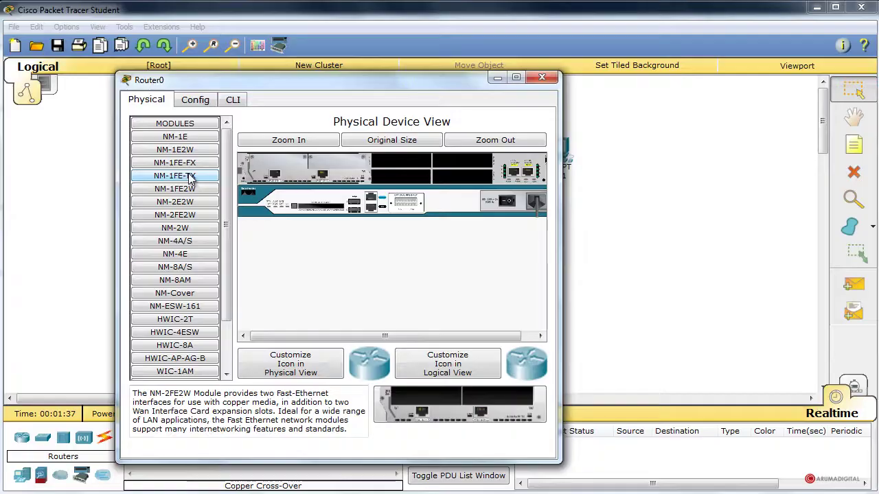
drag(187, 178, 260, 172)
drag(226, 223, 244, 184)
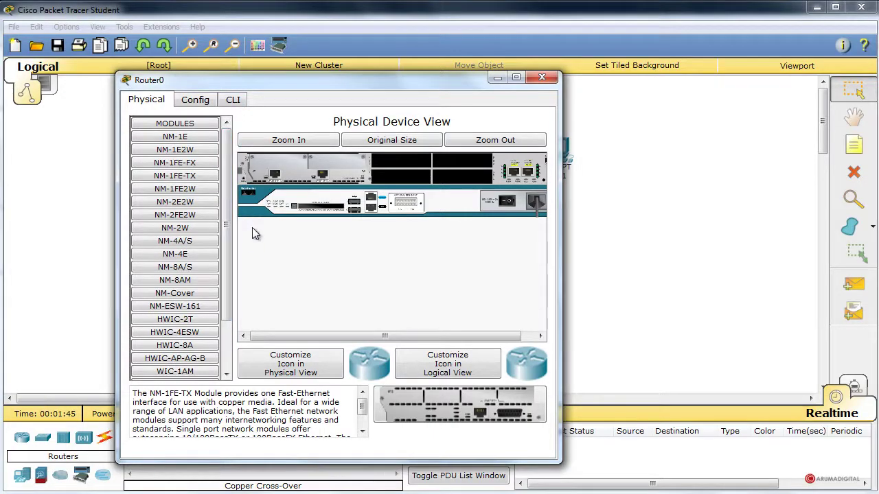
drag(229, 226, 233, 297)
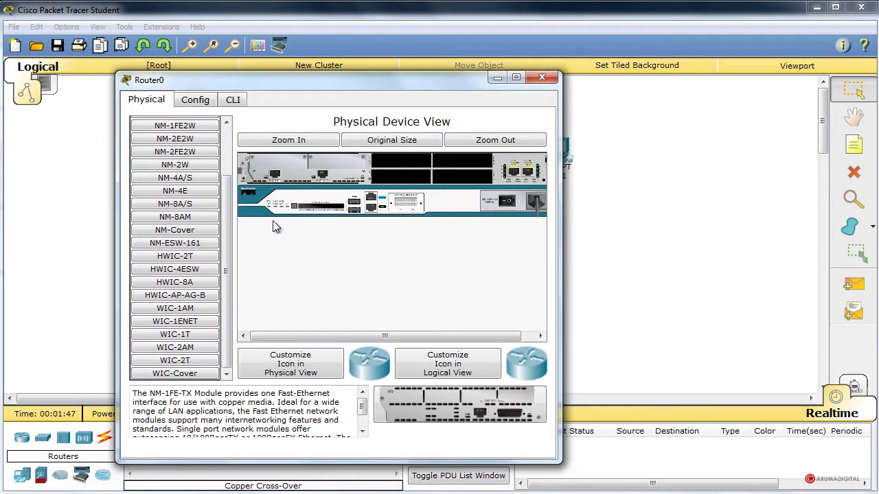
mouse_move(183, 351)
mouse_down()
mouse_move(275, 239)
mouse_move(177, 344)
mouse_up()
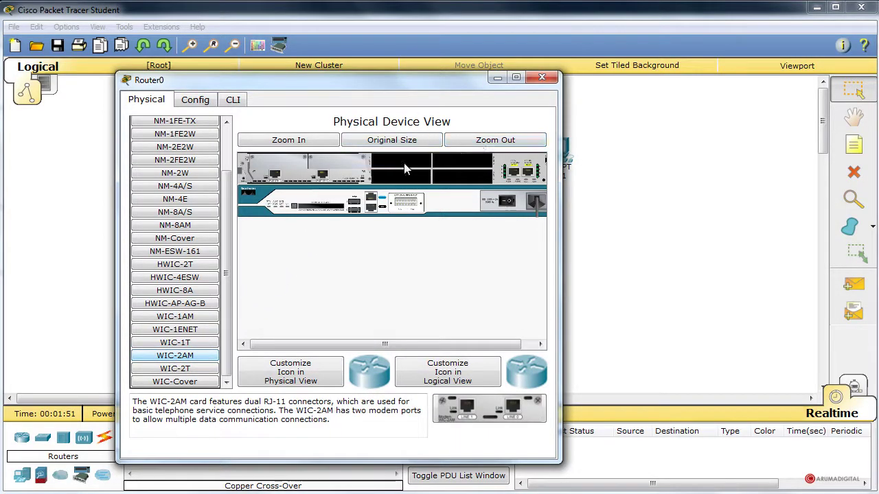
drag(232, 277, 233, 225)
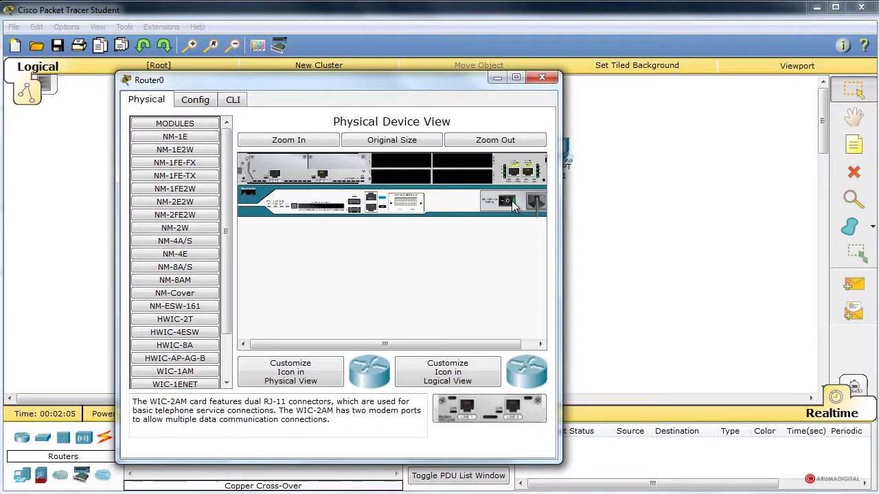
click(546, 79)
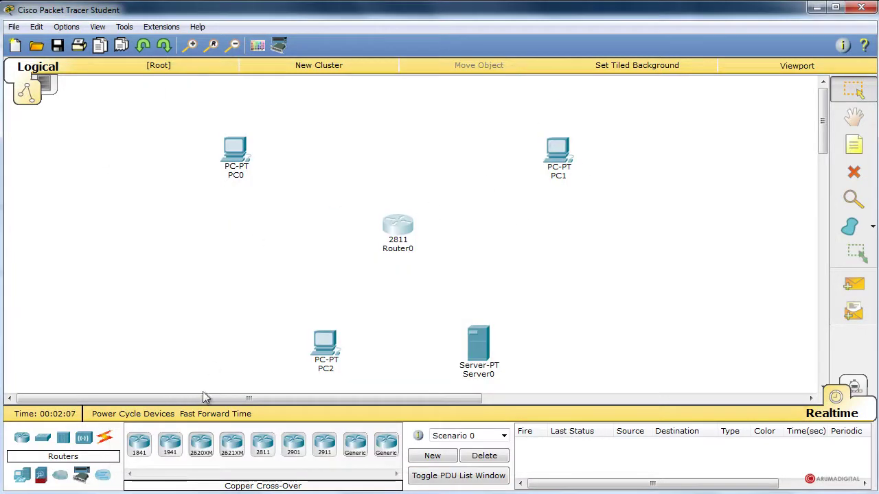
- Cross-over cable PC0 Fa0 to Router0 Fa0/0 and PC1 Fa0 to Router0 Fa0/1
click(105, 437)
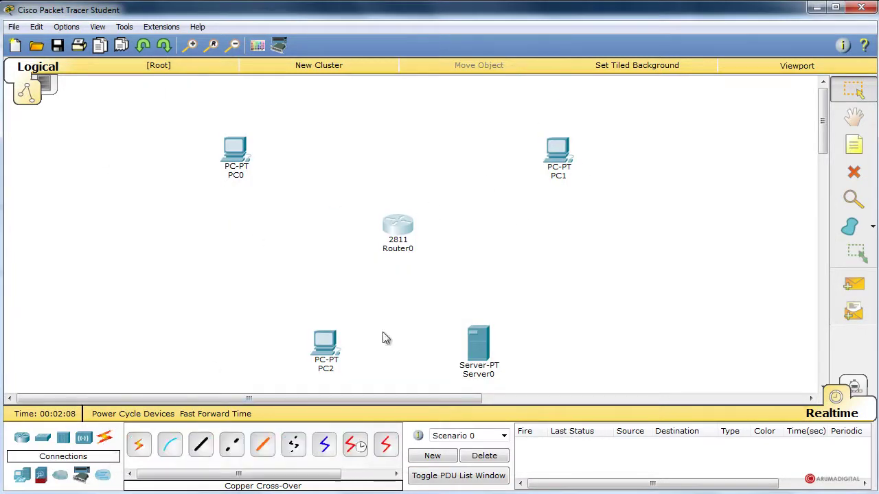
click(234, 446)
click(240, 154)
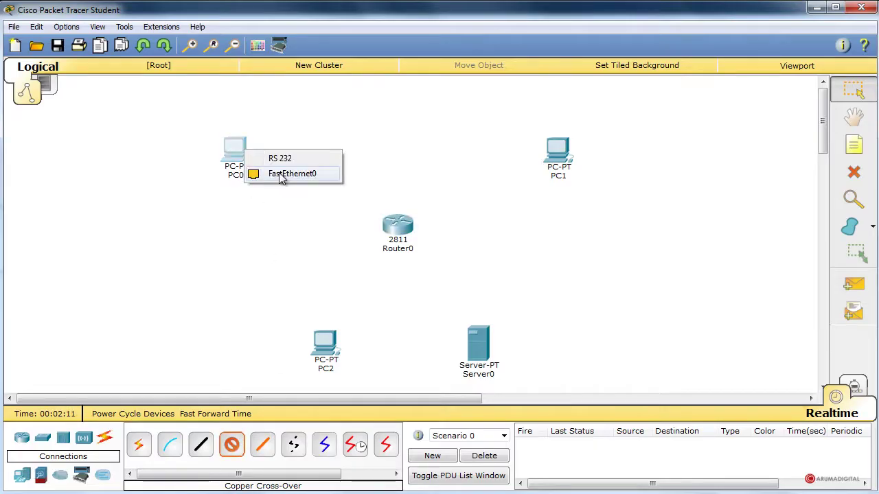
click(282, 173)
click(392, 227)
click(407, 261)
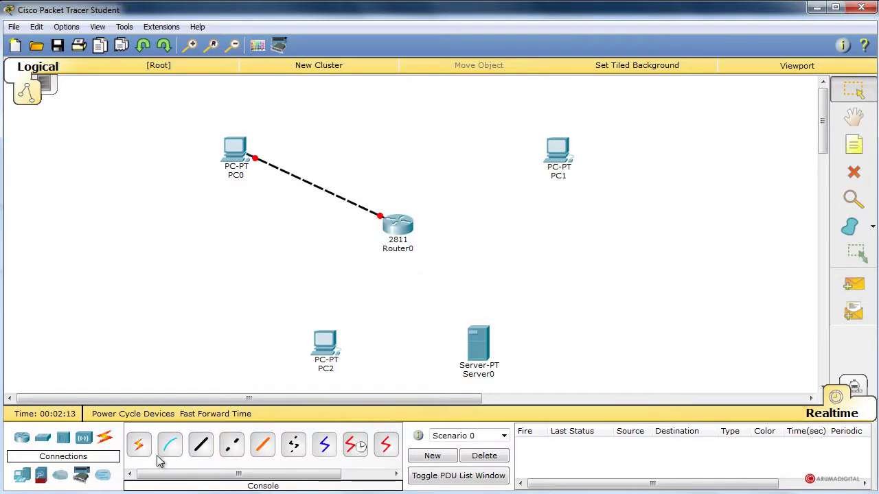
click(231, 445)
click(560, 151)
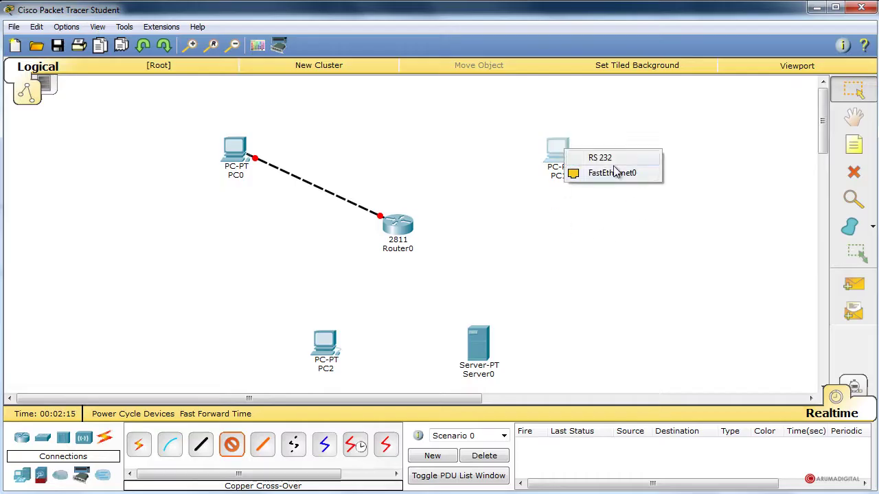
click(618, 171)
click(403, 232)
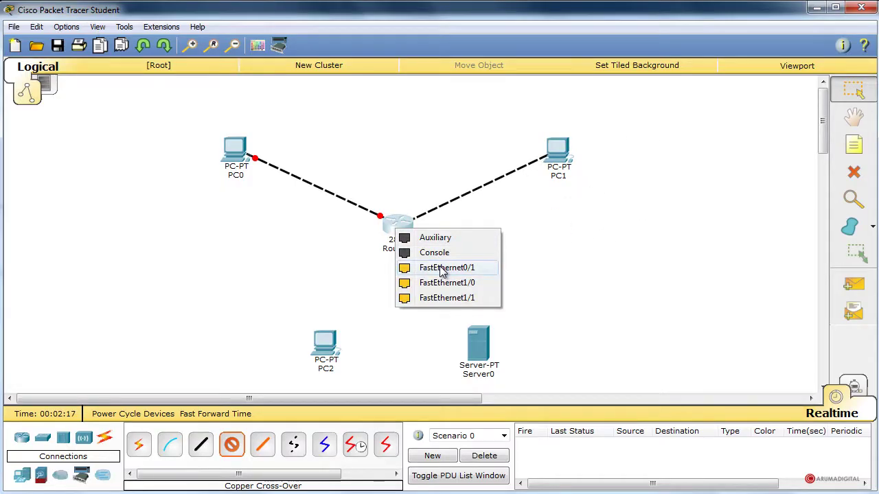
click(439, 273)
- Cable Router0 Fa1/0 to PC2 with cross-over, then delete that link
click(231, 445)
click(392, 228)
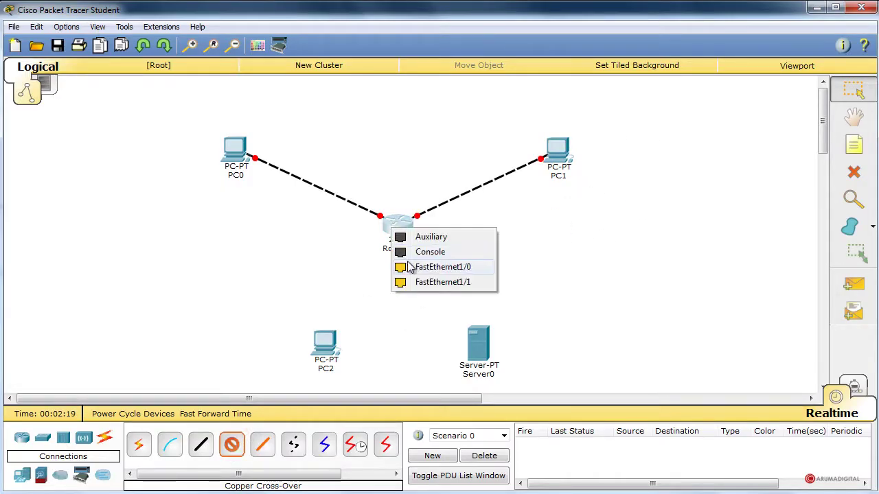
click(421, 268)
click(328, 344)
click(373, 366)
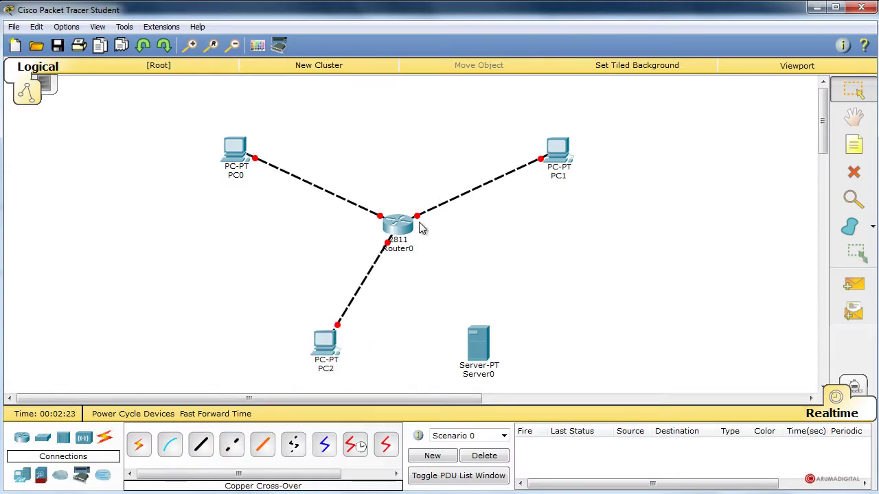
key(Delete)
click(374, 262)
key(Escape)
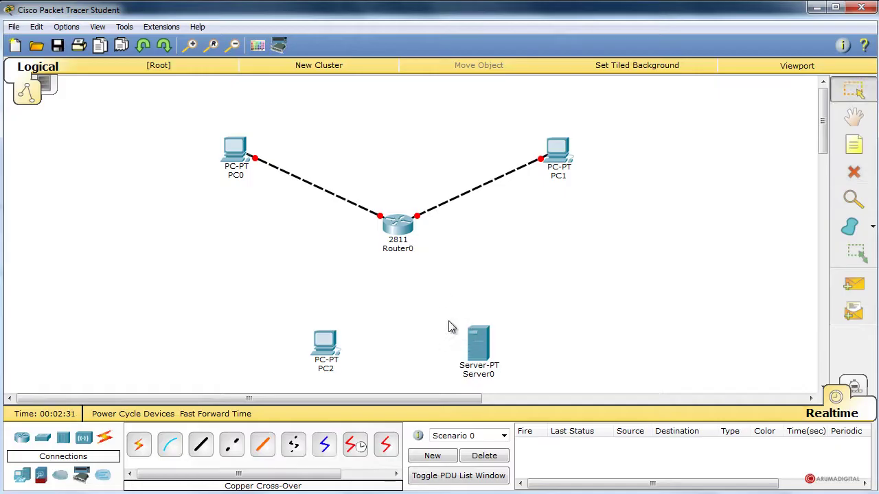
- Add a 2960 switch below Router0 and cable PC2 Fa0 to its Fa0/1 with straight-through
click(43, 440)
click(201, 445)
click(399, 283)
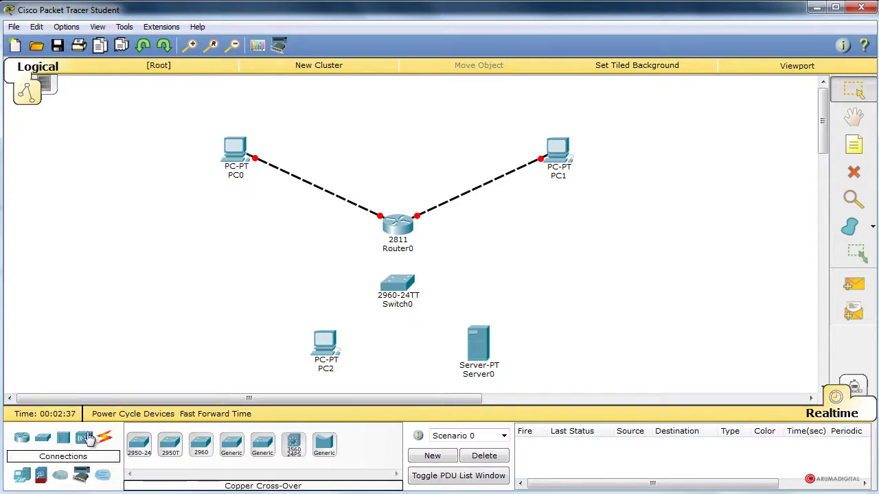
click(104, 439)
click(200, 445)
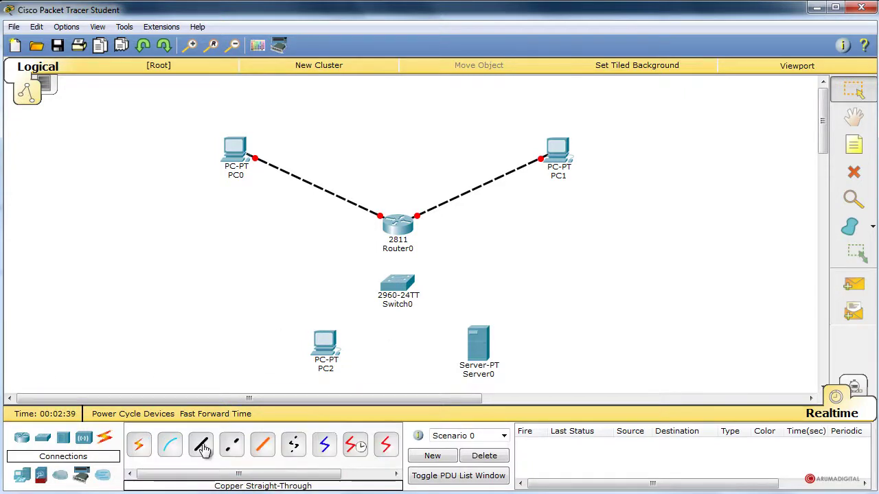
click(324, 346)
click(369, 371)
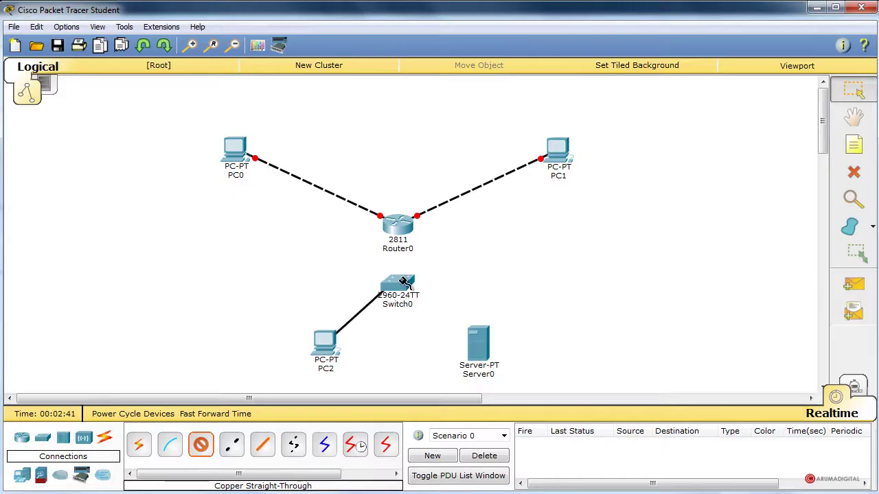
click(403, 283)
click(438, 302)
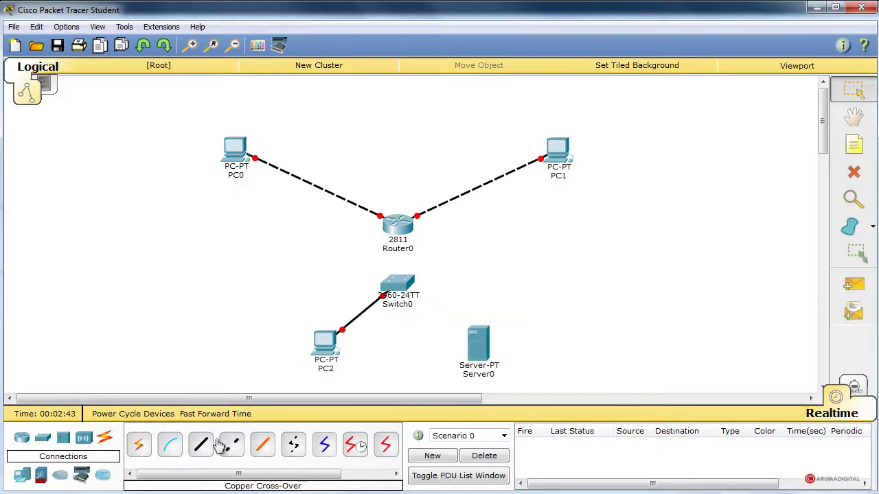
- Link Switch0 to Router0 Fa1/0, and Switch0 Fa0/3 to Server0 Fa0, with straight-through cables
click(398, 283)
click(422, 308)
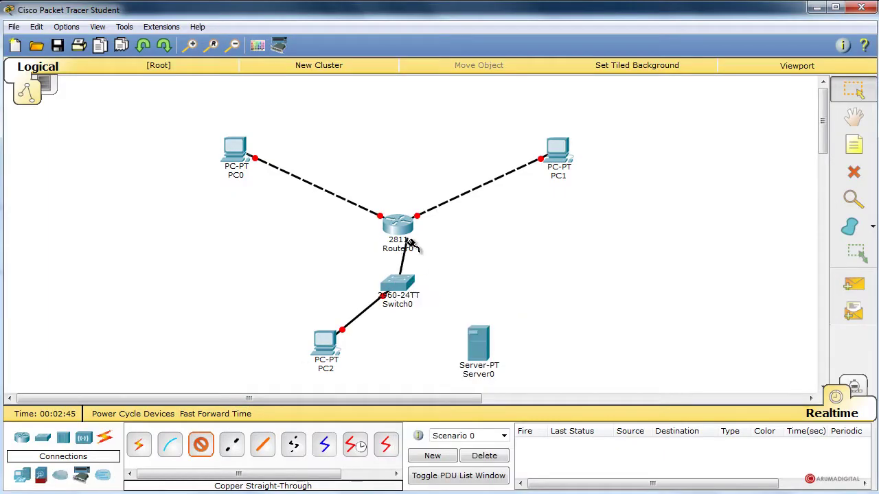
click(401, 228)
click(436, 266)
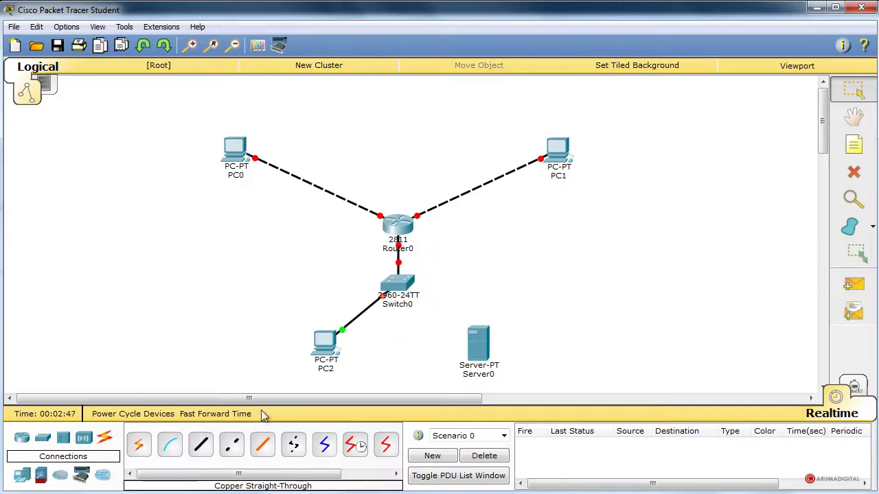
click(399, 295)
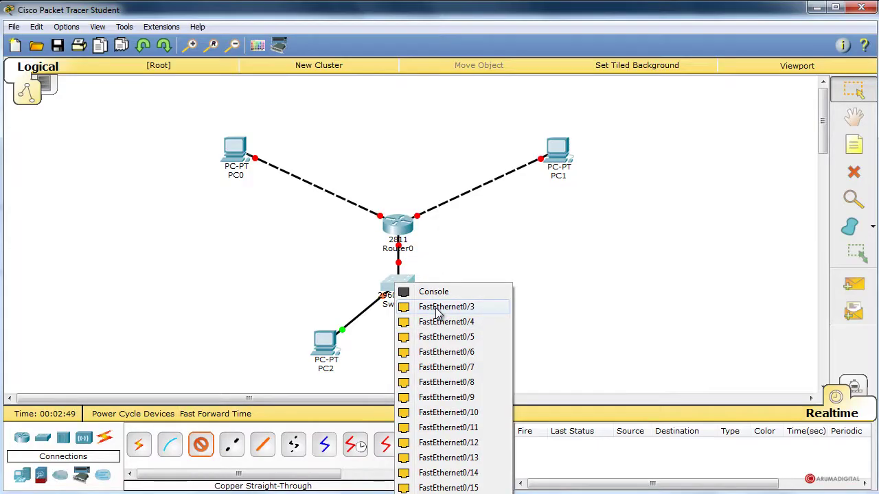
click(419, 308)
click(518, 356)
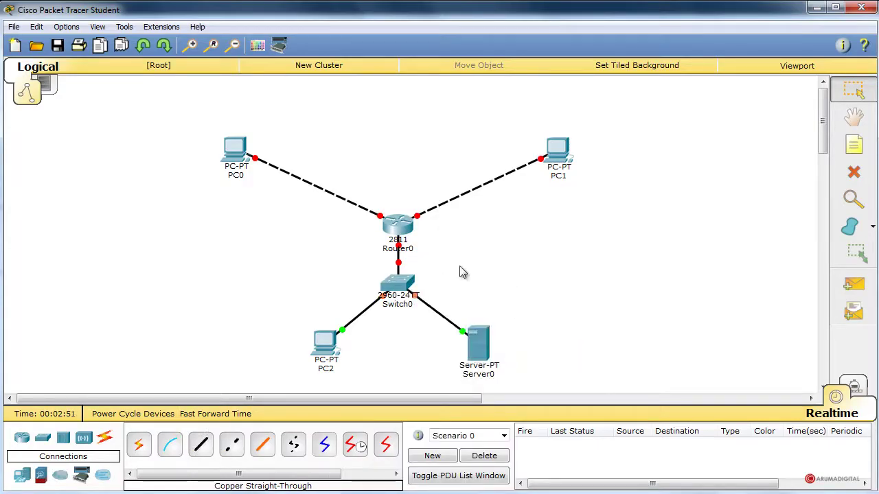
click(481, 347)
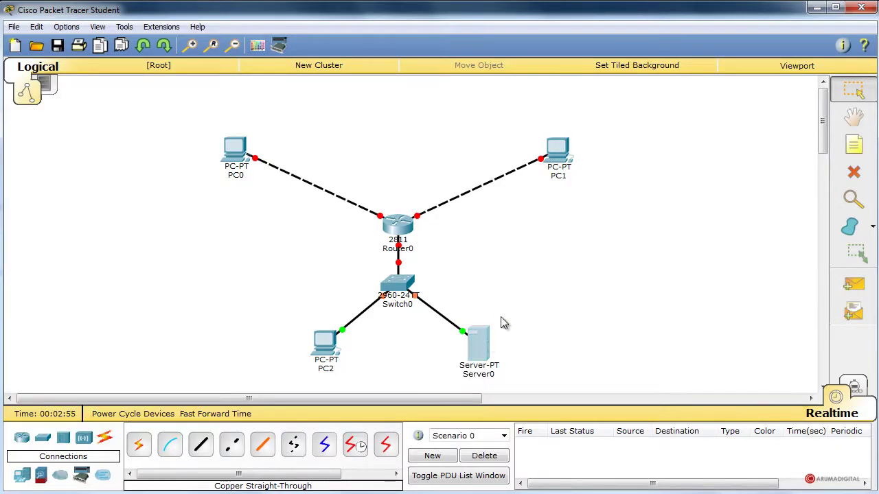
drag(349, 196, 698, 77)
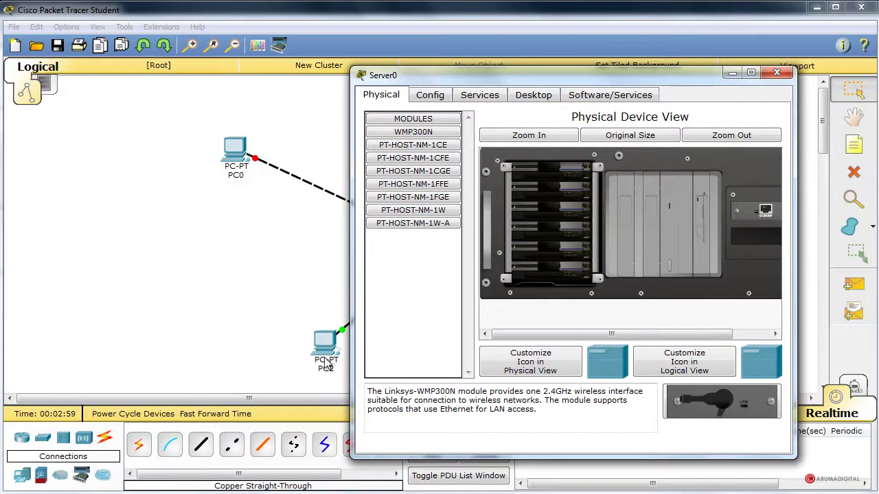
- In Server0's Desktop IP Configuration enter 192.168.3.2, mask 255.255.255.0, gateway 192.168.3.1, then close the windows
click(533, 98)
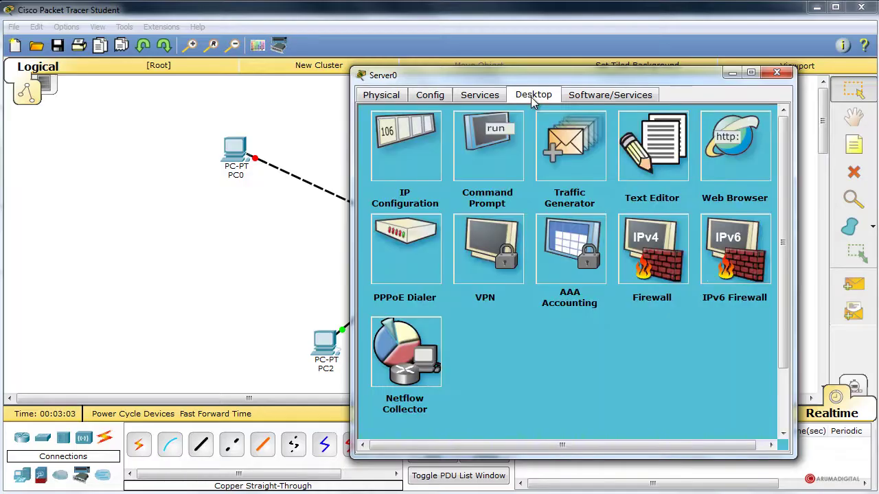
click(412, 154)
click(498, 205)
text(192.168.)
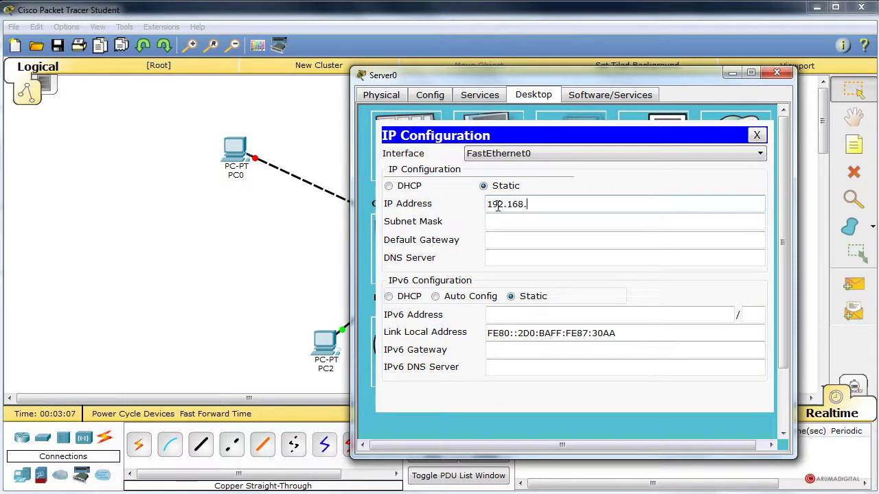
text(3.2)
click(522, 221)
click(530, 237)
text(192.168.3.1)
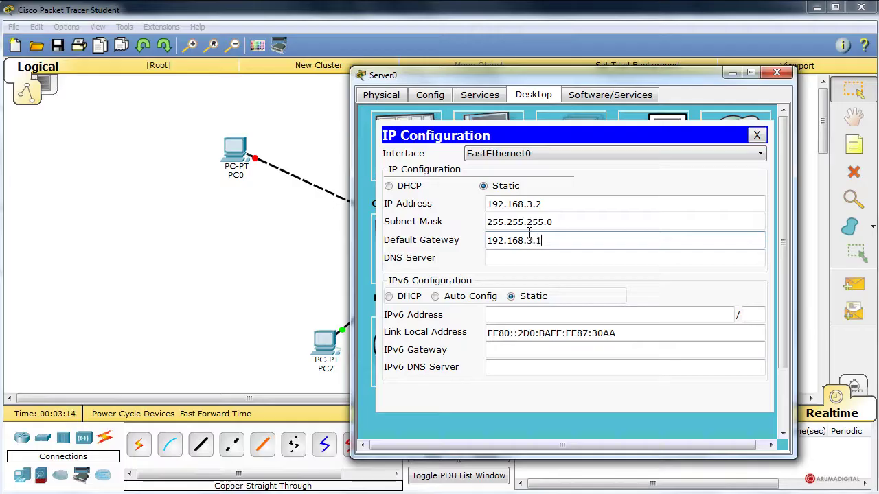
click(757, 135)
click(777, 72)
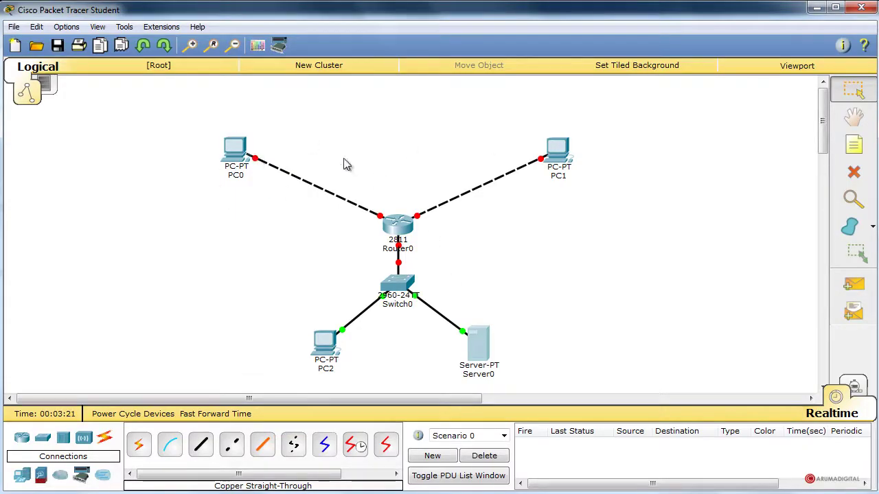
- In Router0's CLI, answer n to the setup dialog, then run enable and conf term
click(412, 229)
drag(309, 192, 661, 85)
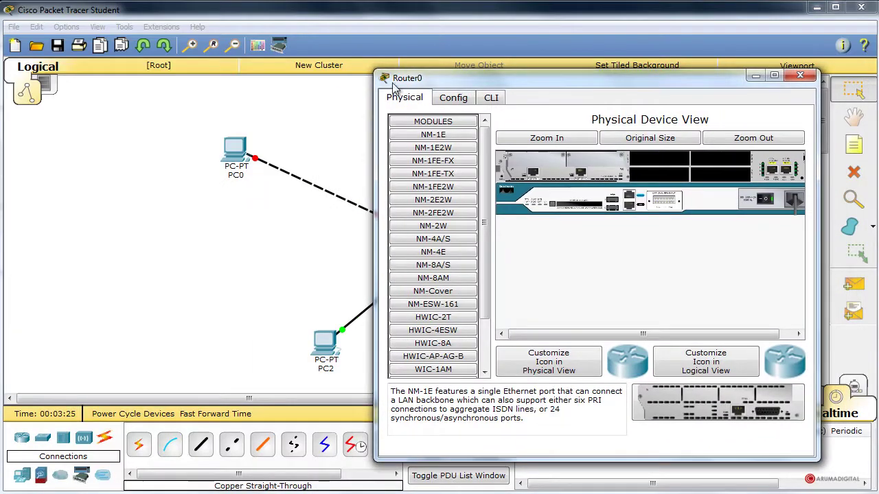
click(490, 98)
text(n)
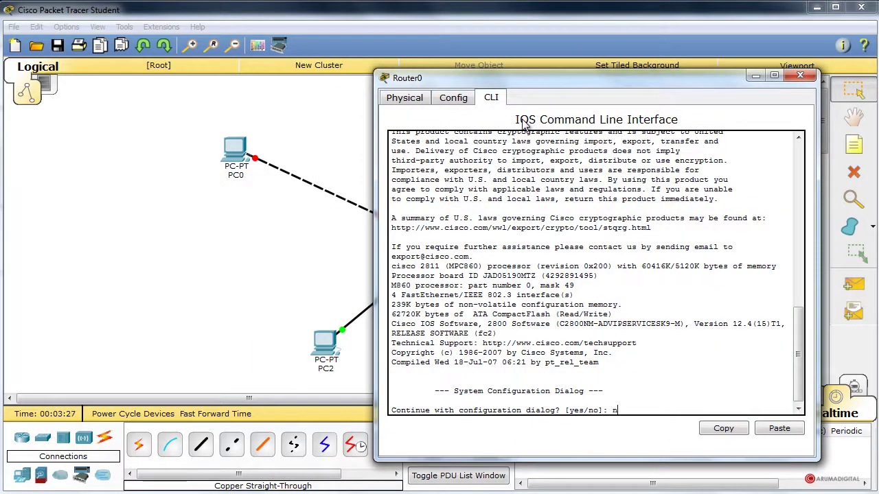
key(Return)
key(Return)
text(enable)
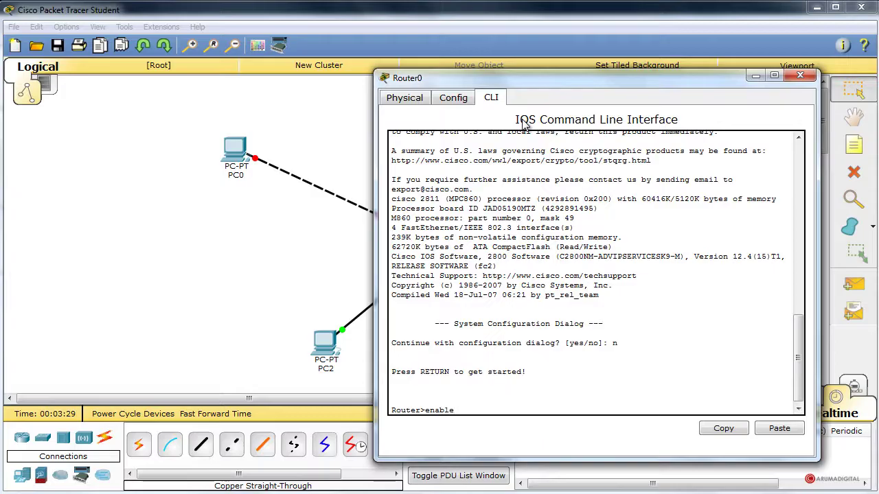
key(Return)
text(conf term)
key(Return)
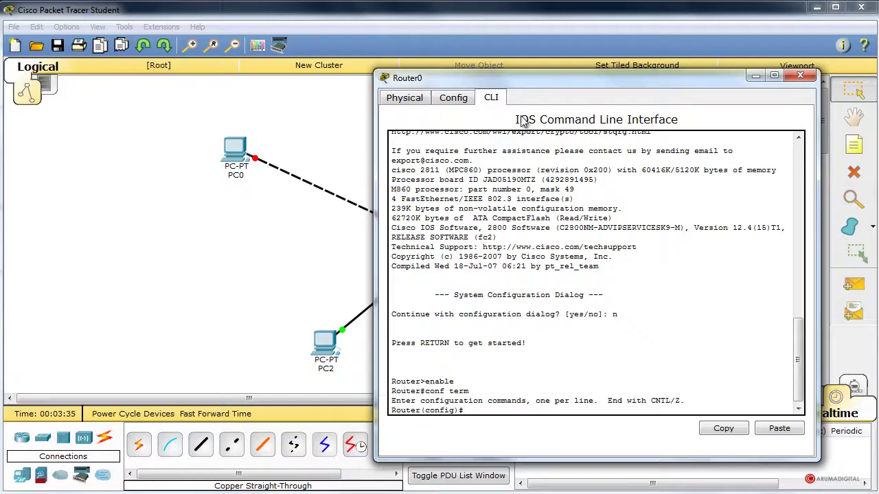
- Reposition the router window to see the topology and begin the ip dhcp excluded-address command
drag(513, 84, 608, 97)
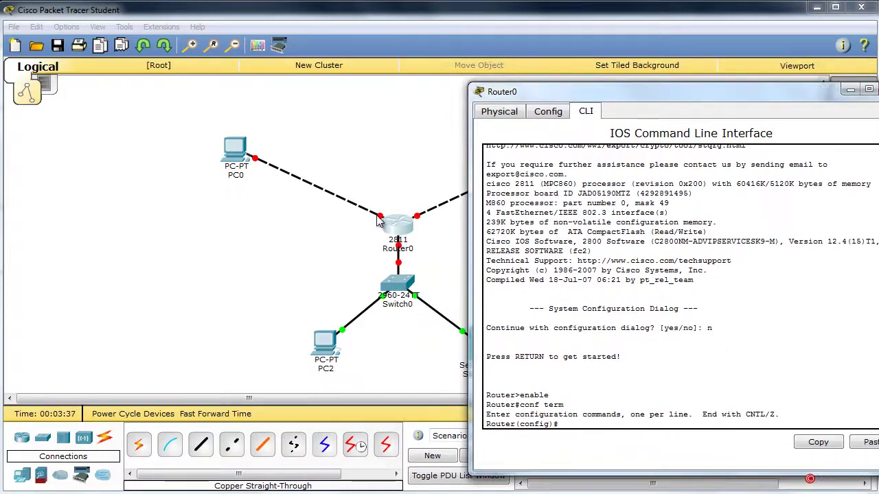
drag(545, 97, 399, 72)
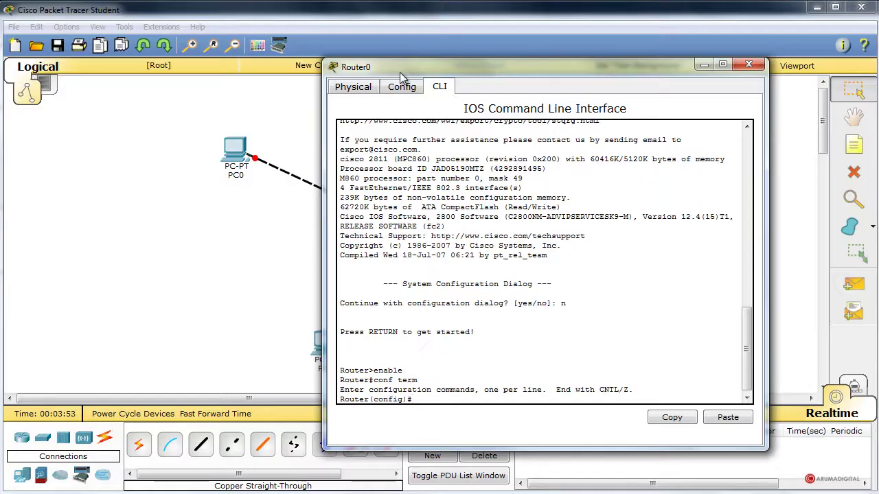
drag(400, 74, 578, 80)
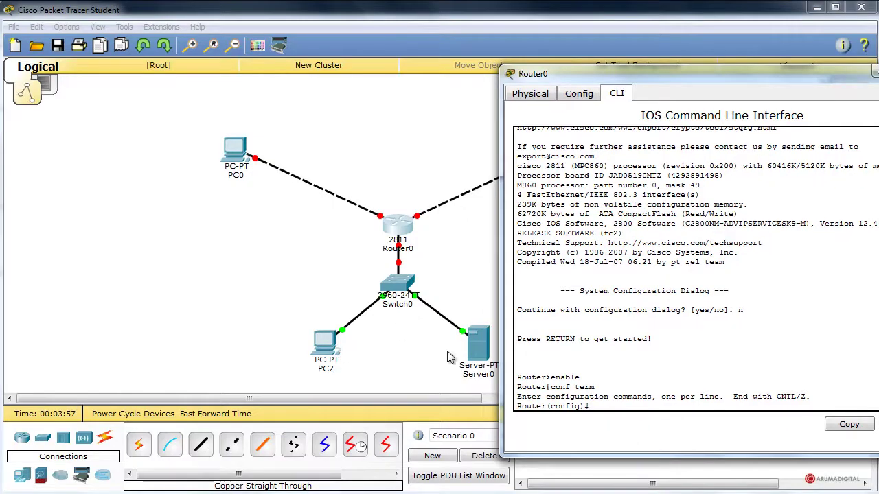
drag(621, 74, 566, 78)
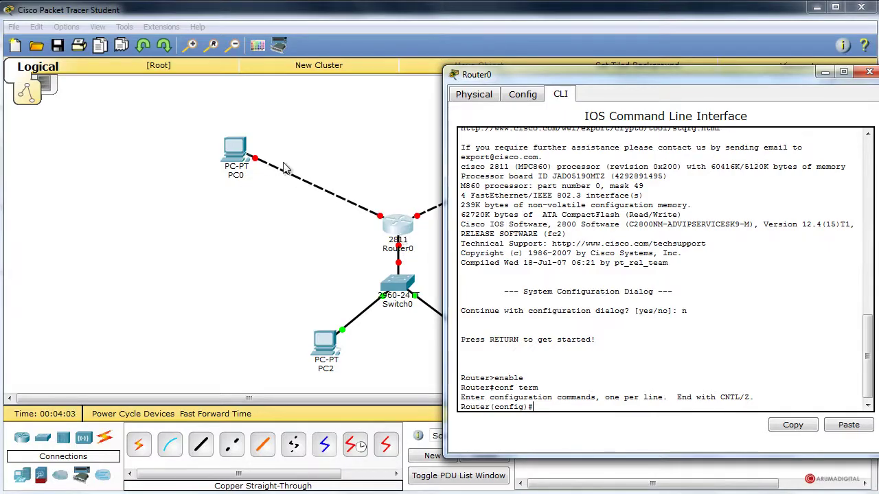
drag(585, 74, 551, 287)
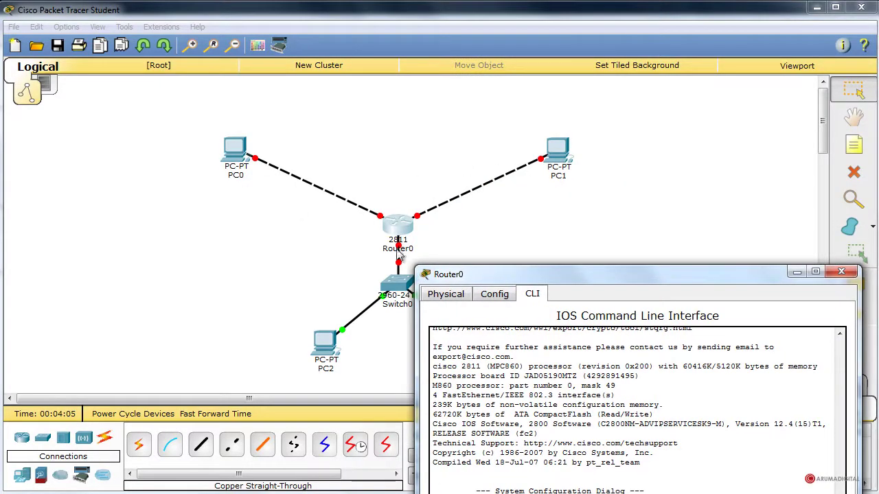
drag(490, 283, 393, 85)
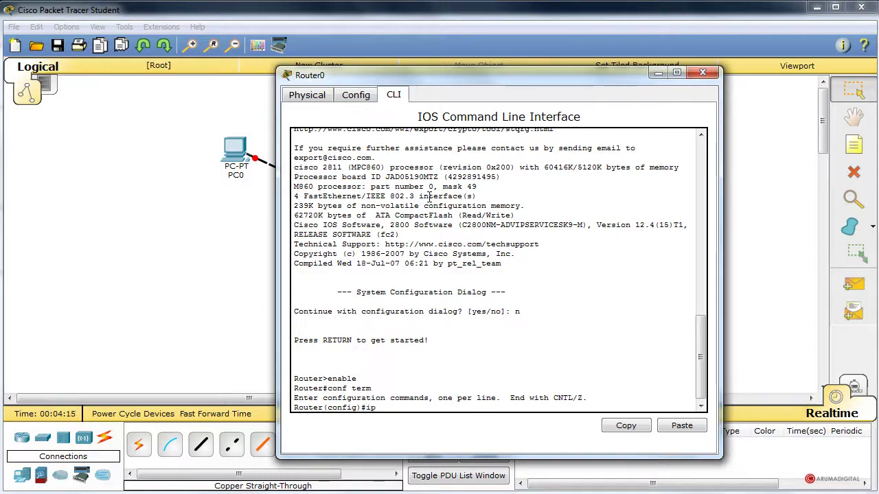
text(hcp excluded)
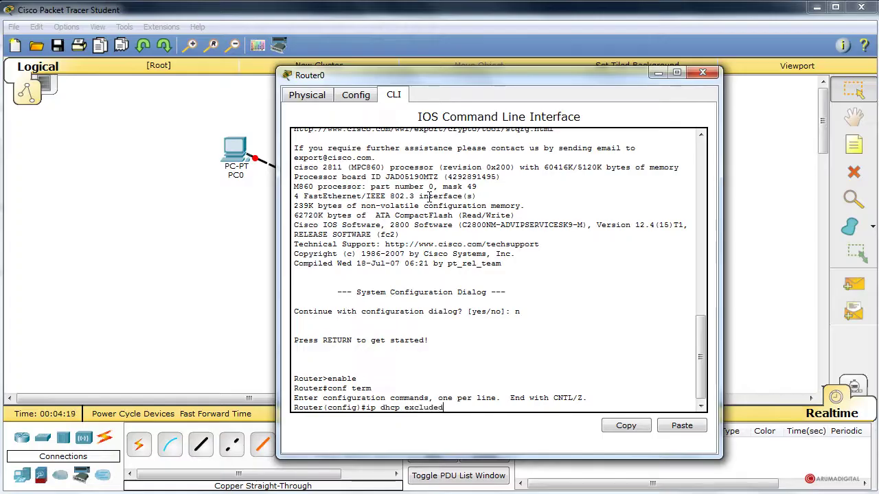
text(-address)
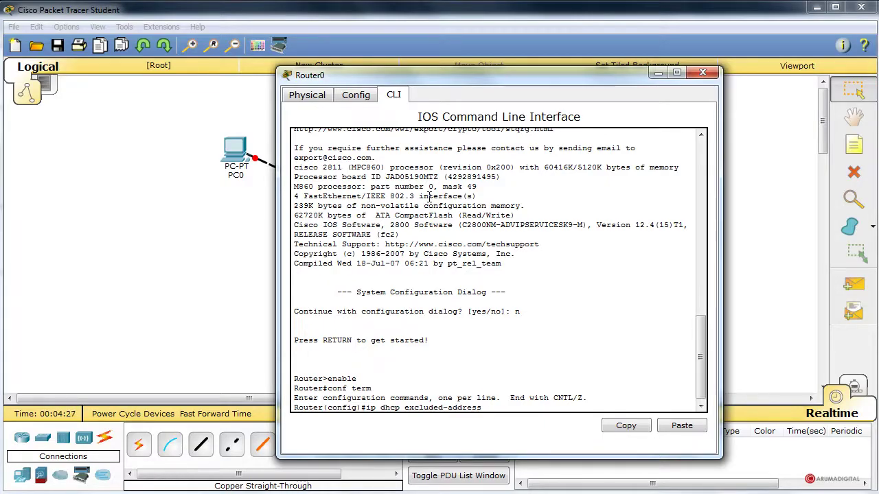
- Exclude 192.168.1.1–192.168.1.10 and 192.168.2.1–192.168.2.10 from DHCP leases
text(192.168.)
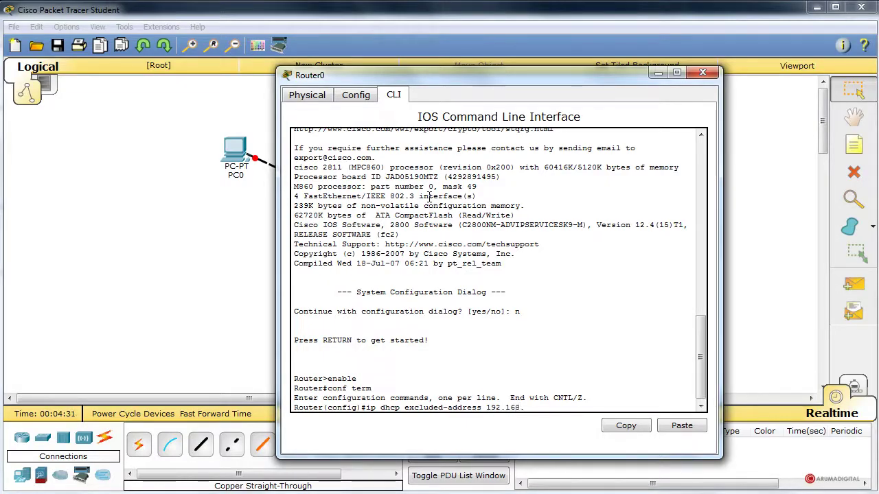
text(1.)
text(1)
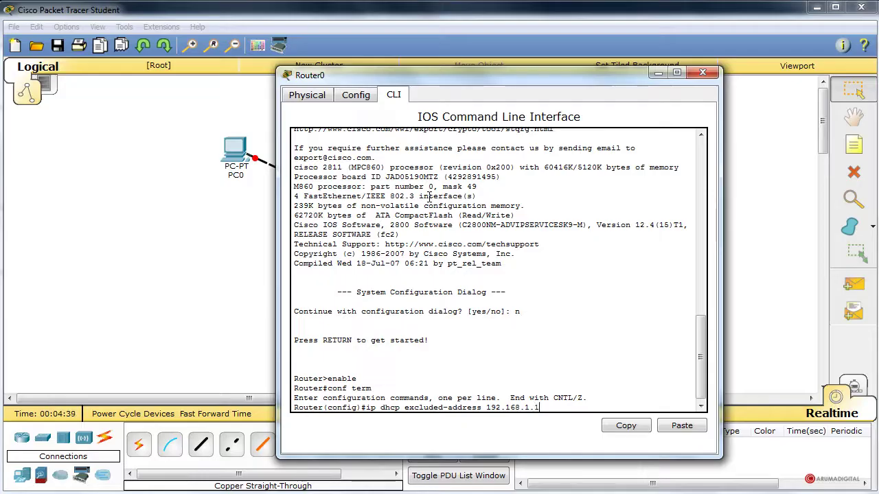
text( 192.168.1.10)
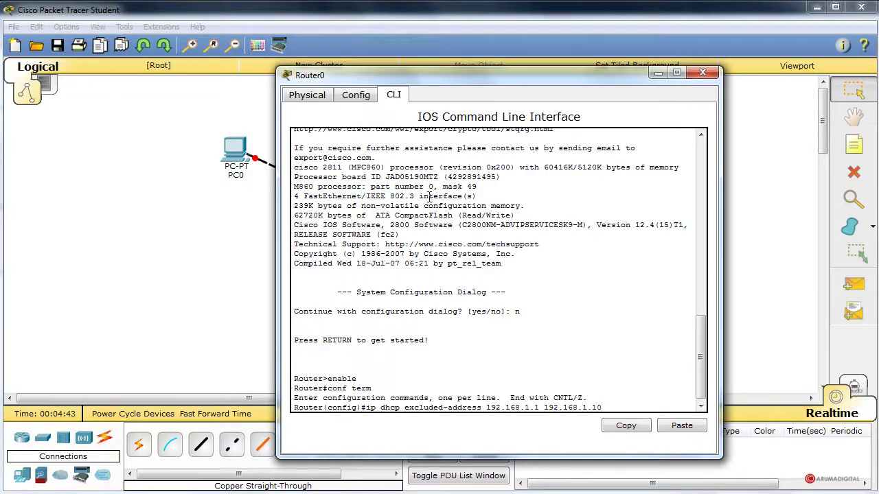
key(Return)
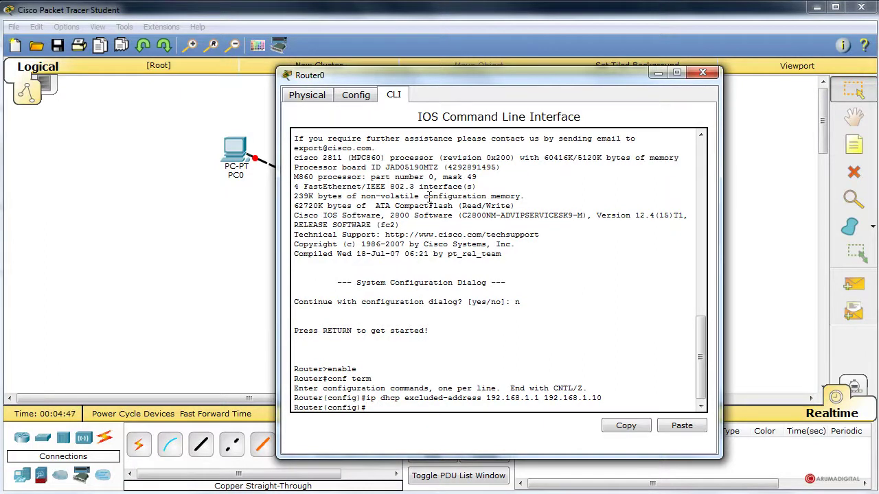
key(Up)
key(Left)
key(Left)
key(Left)
key(Left)
key(Left)
key(Left)
key(Left)
key(Left)
key(Left)
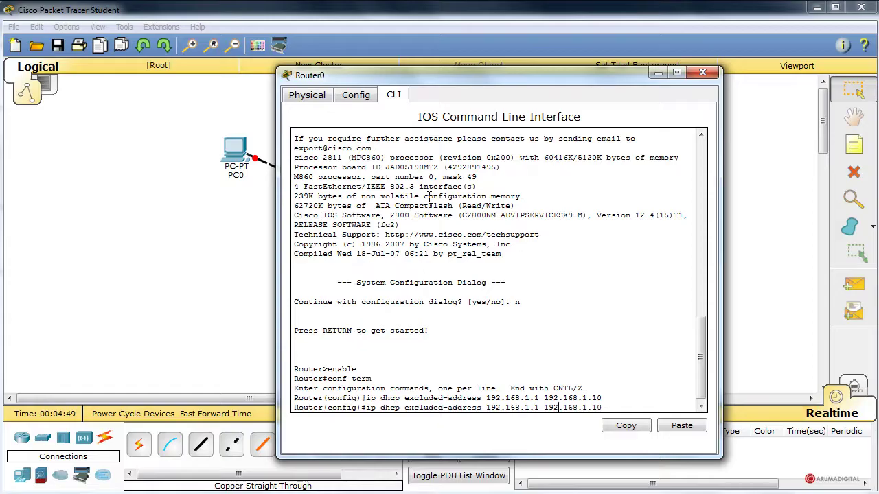
key(Left)
key(Left)
key(Left)
key(Left)
key(Left)
key(Left)
key(BackSpace)
text(2)
key(Right)
key(Right)
key(Right)
key(Right)
key(Right)
key(Right)
key(Right)
key(Right)
key(Delete)
text(2)
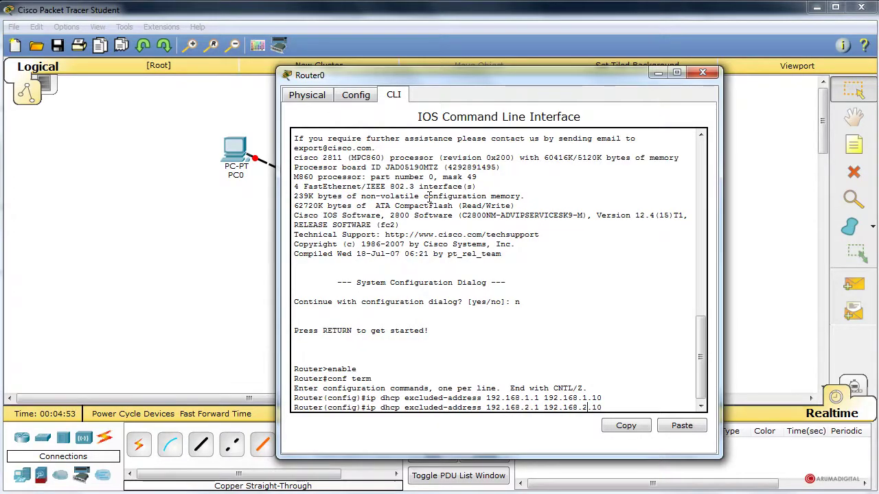
key(Return)
- Exclude 192.168.3.1–192.168.3.10 by recalling and editing the previous excluded-address command
key(Up)
key(Left)
key(Left)
key(Left)
key(Left)
key(Left)
key(Left)
key(Left)
key(Left)
key(Left)
key(Left)
key(Left)
key(Left)
key(Left)
key(Left)
key(Left)
key(BackSpace)
text(3)
key(Right)
key(Right)
key(Right)
key(Right)
key(Right)
key(Right)
key(Right)
key(Delete)
text(3)
key(Return)
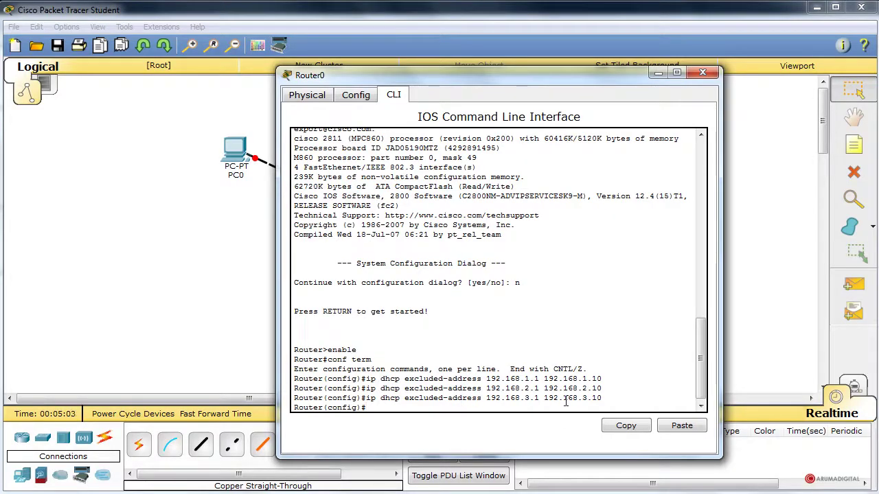
- Bring the Router0 CLI back into view and create DHCP pool POOL1
drag(515, 398, 634, 400)
click(622, 405)
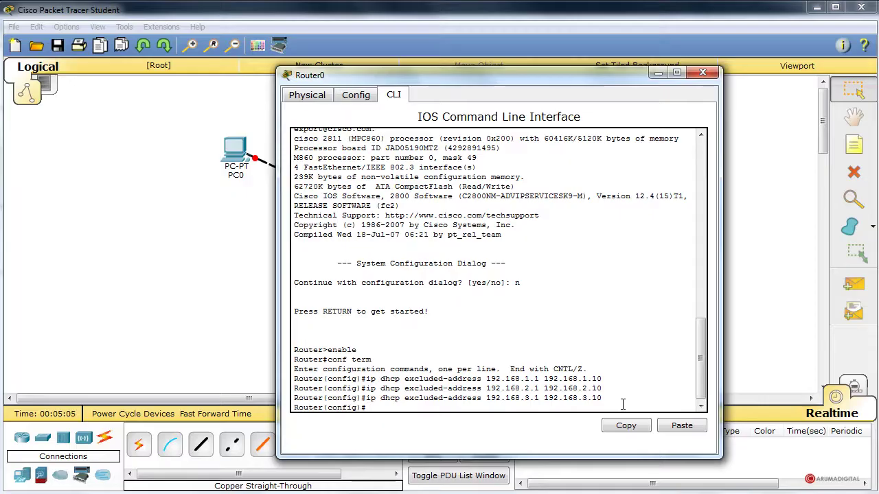
click(658, 73)
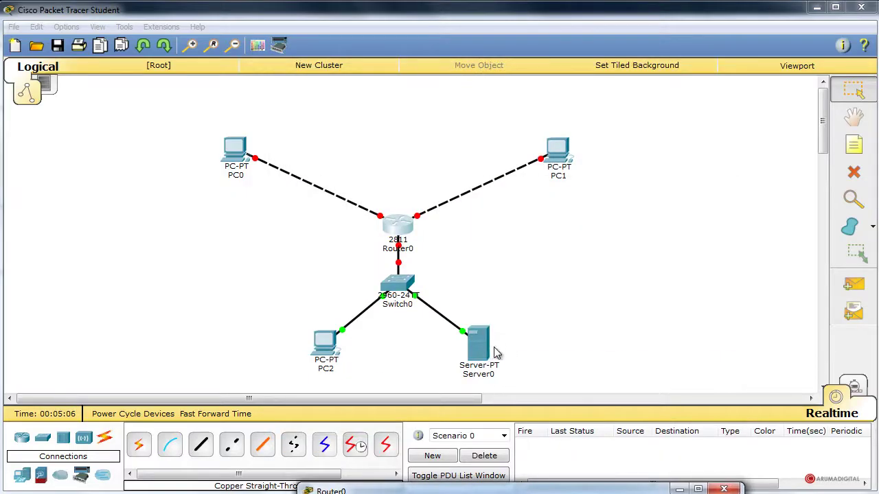
click(491, 488)
drag(475, 122, 457, 79)
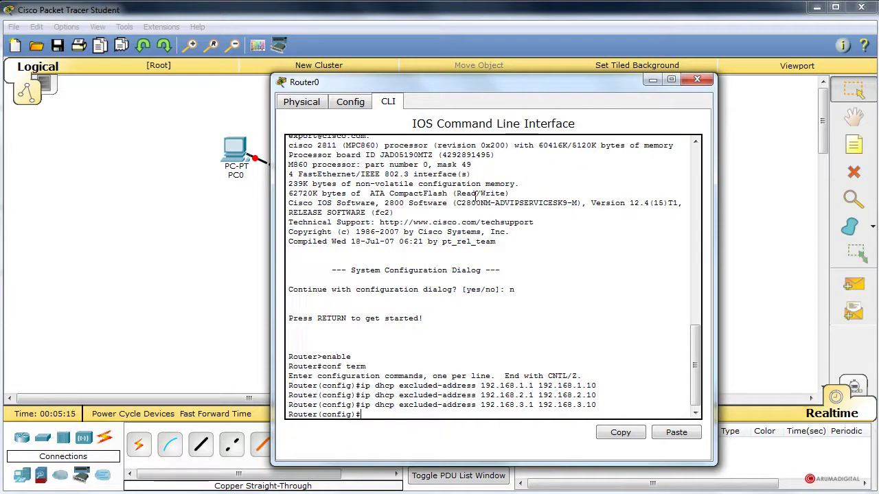
text(ip dhcp pool POOL1)
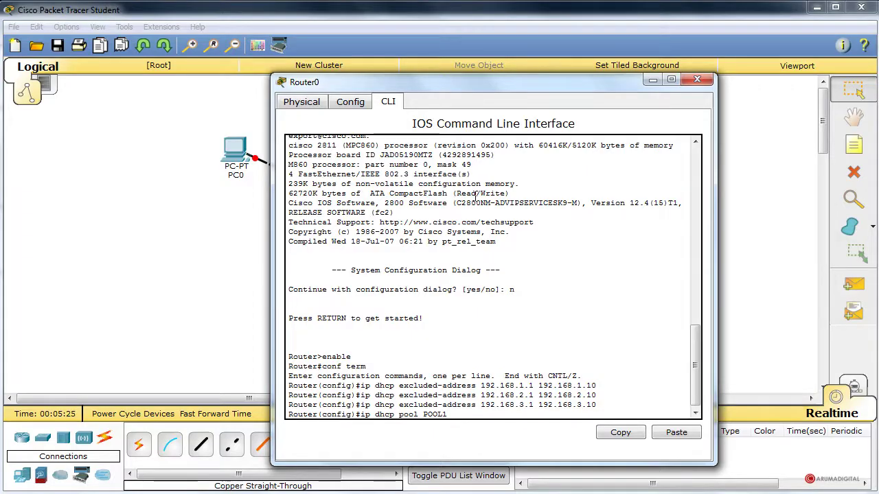
key(Return)
- Give POOL1 network 192.168.1.0 255.255.255.0, default-router 192.168.1.1, and attempt domain-name arumadigital.com
text(network)
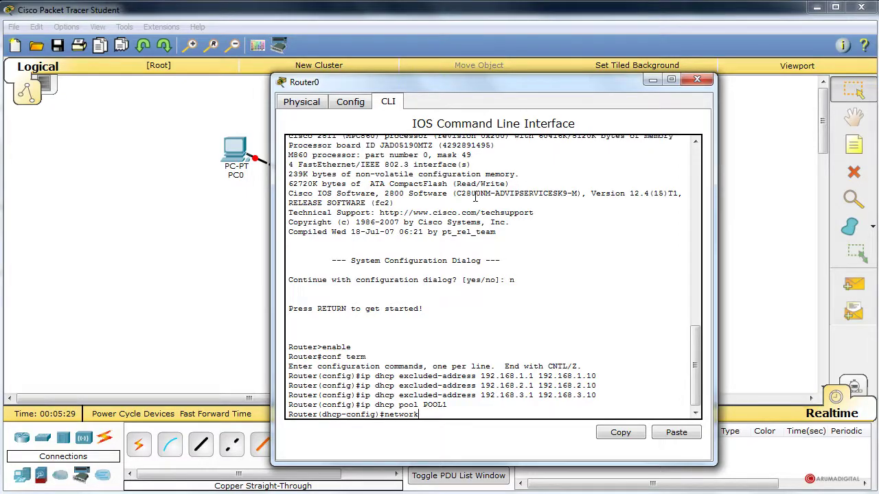
text( 192.168.1.0 255.255.255.0)
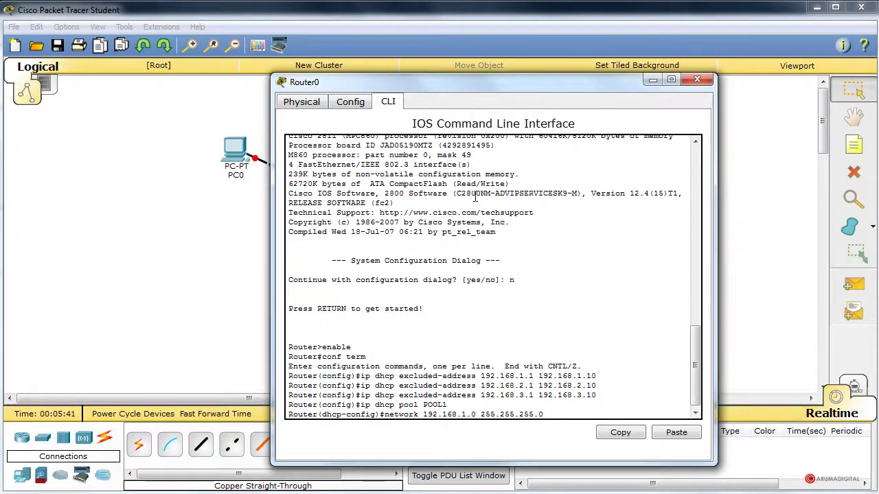
key(Return)
text(default)
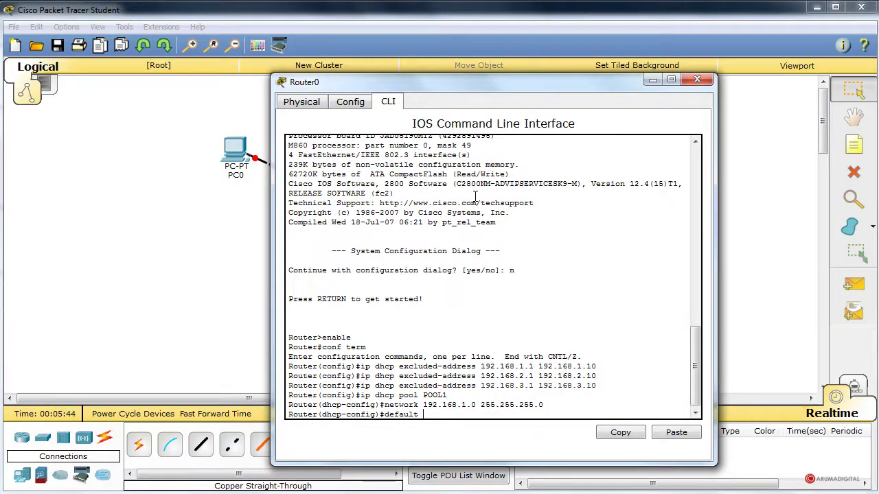
text(-router 192.168.1.1)
key(Return)
text(domain)
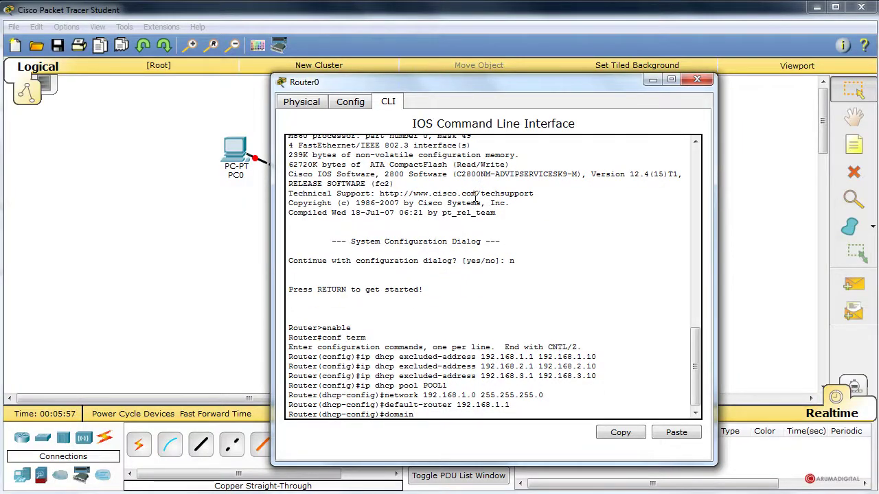
text(-name arumadigital.com)
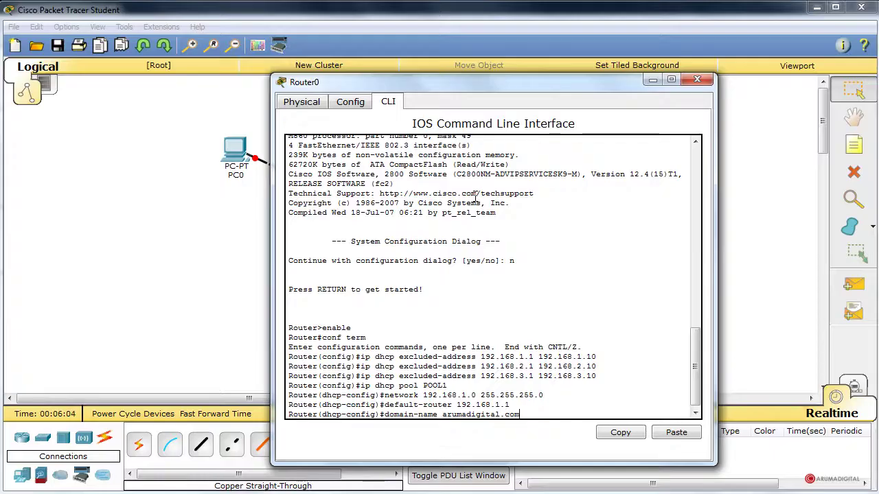
key(Return)
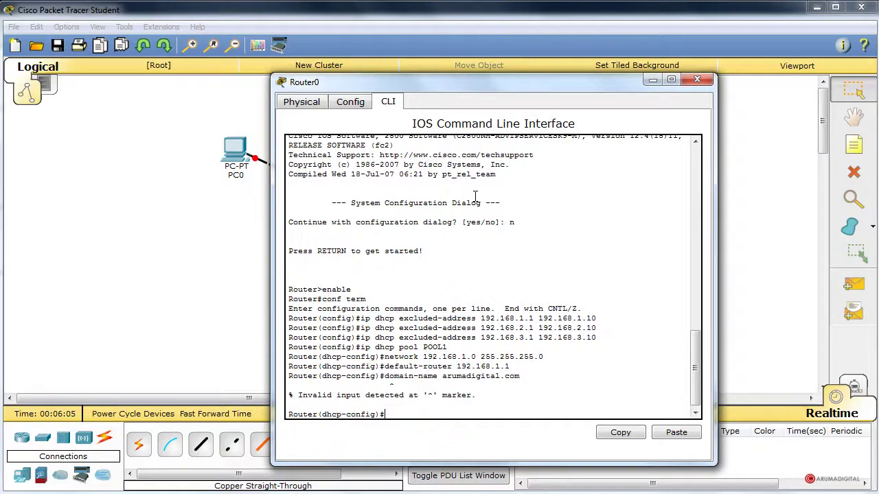
- Query domain-name and ? help at the dhcp-config prompt, then exit POOL1
key(Return)
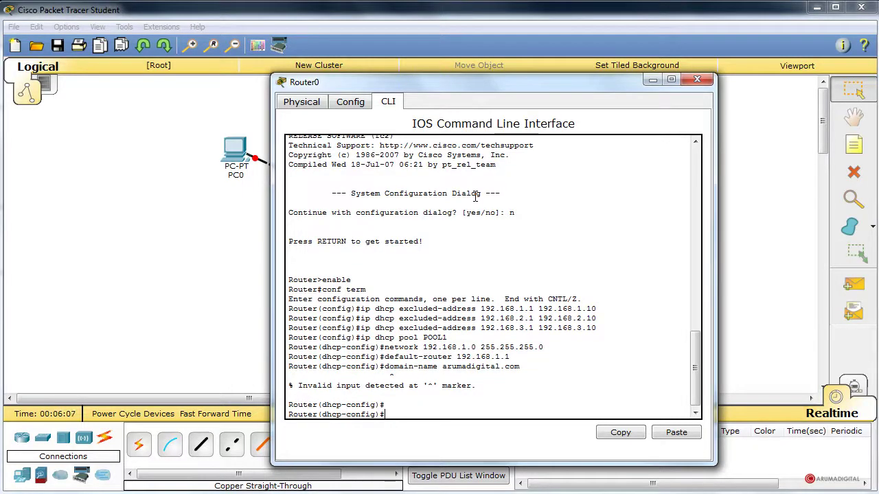
key(Up)
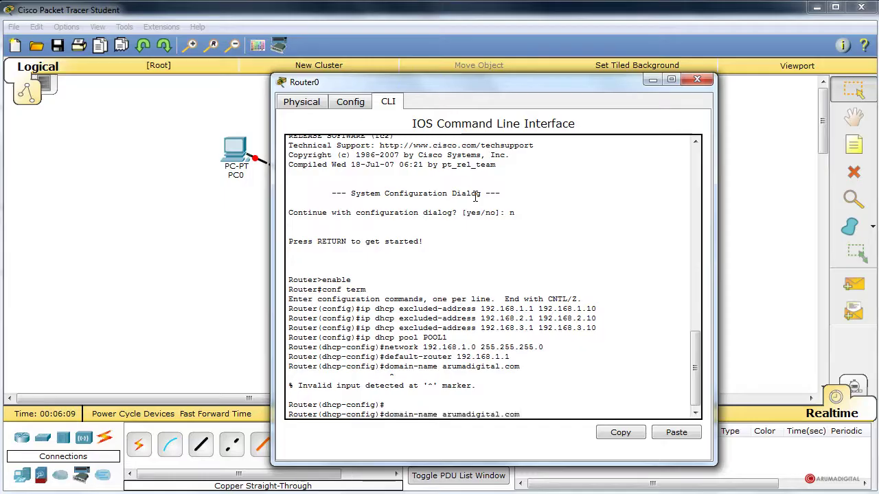
key(BackSpace)
key(BackSpace)
key(BackSpace)
key(BackSpace)
key(BackSpace)
key(BackSpace)
key(BackSpace)
key(BackSpace)
key(BackSpace)
key(BackSpace)
key(BackSpace)
key(BackSpace)
key(BackSpace)
key(BackSpace)
key(BackSpace)
key(BackSpace)
key(BackSpace)
key(BackSpace)
key(BackSpace)
key(BackSpace)
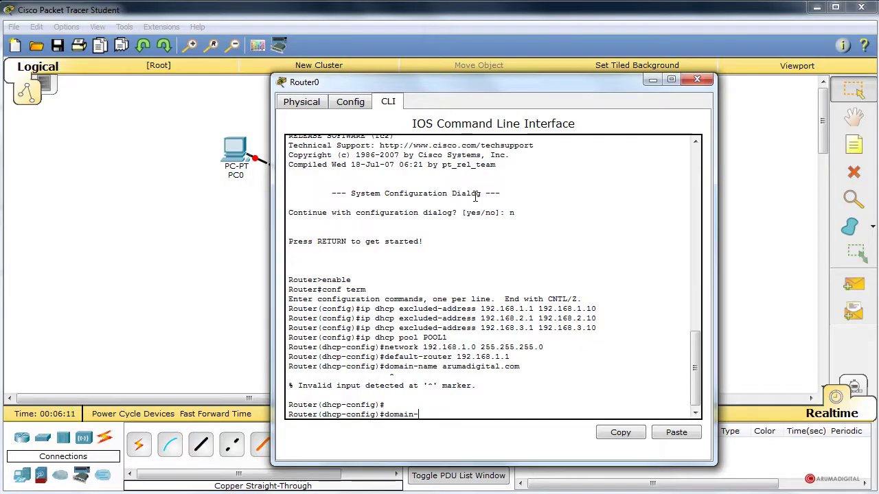
key(BackSpace)
key(BackSpace)
key(BackSpace)
key(BackSpace)
key(BackSpace)
key(BackSpace)
text(domain ?)
key(BackSpace)
key(BackSpace)
key(BackSpace)
key(BackSpace)
key(BackSpace)
key(BackSpace)
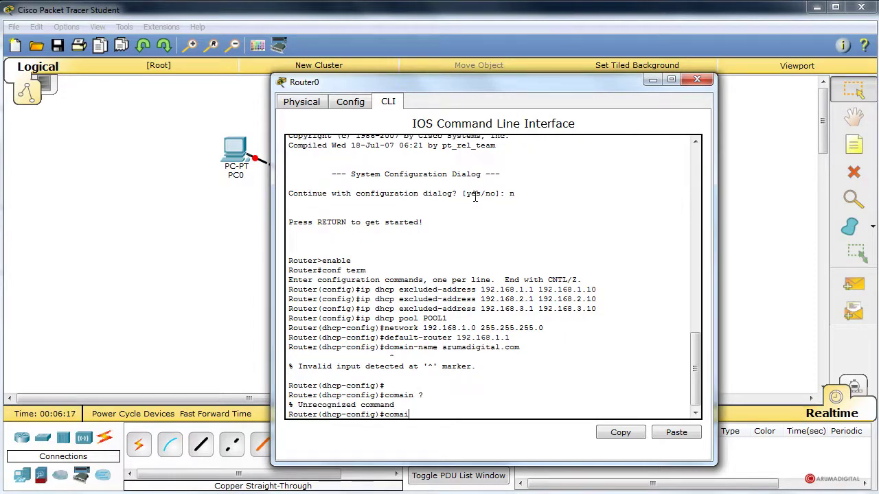
text(domain-name ?)
key(BackSpace)
key(BackSpace)
key(BackSpace)
key(BackSpace)
key(BackSpace)
key(BackSpace)
key(BackSpace)
key(BackSpace)
key(BackSpace)
key(BackSpace)
key(BackSpace)
key(BackSpace)
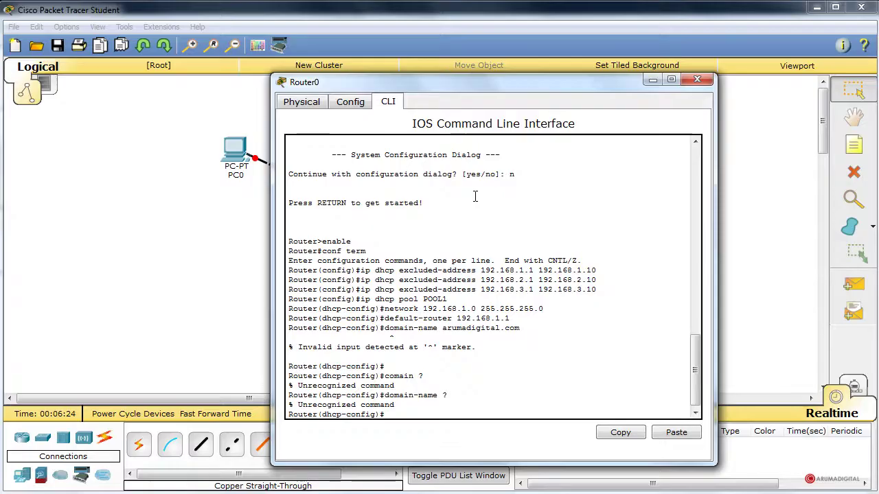
text(?)
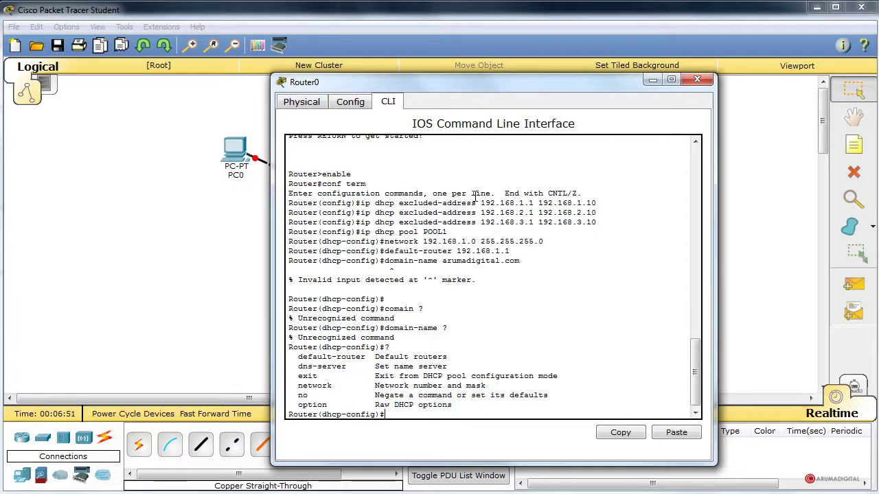
text(it)
key(Return)
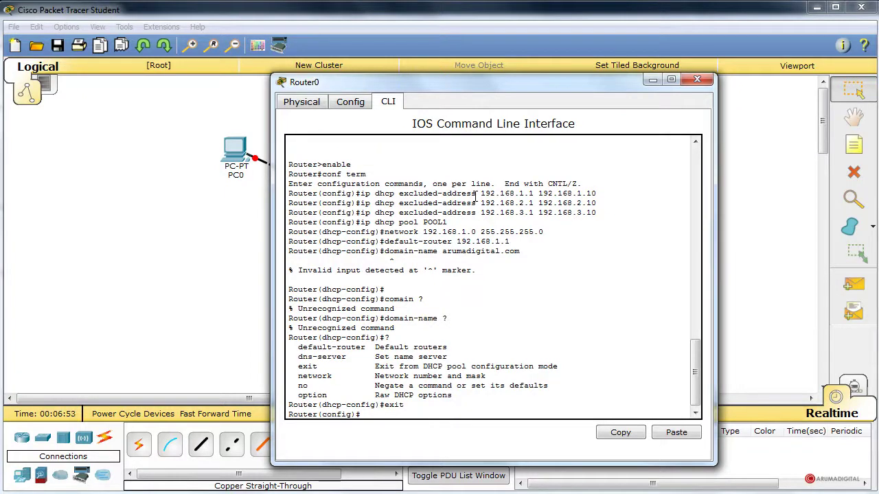
- Create DHCP pool POOL2, correcting the command to ip dhcp pool POOL2
text(ip dhcp POOL2)
key(Return)
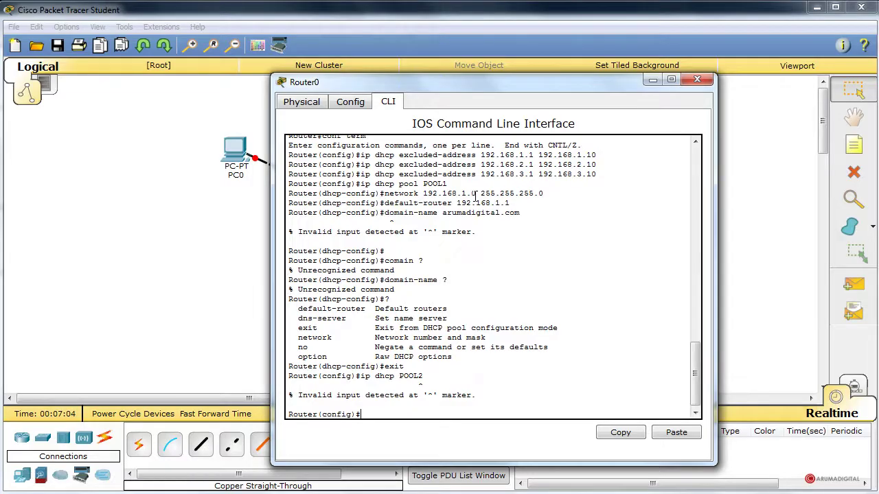
key(Up)
key(Left)
key(Left)
key(Left)
key(Left)
key(Left)
text(pool)
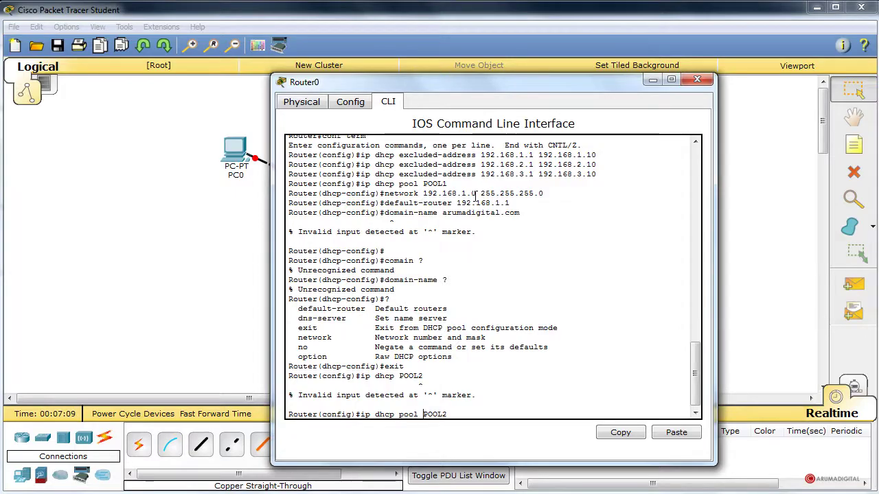
key(Return)
- Give POOL2 network 192.168.2.0 255.255.255.0 and default-router 192.168.2.1
text(net)
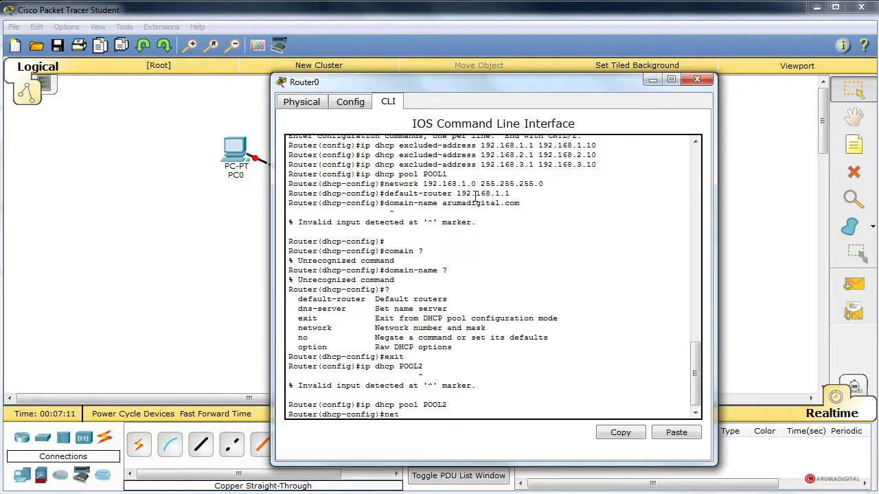
text(work 192.168.2.0 255.255.255.')
key(BackSpace)
text(0)
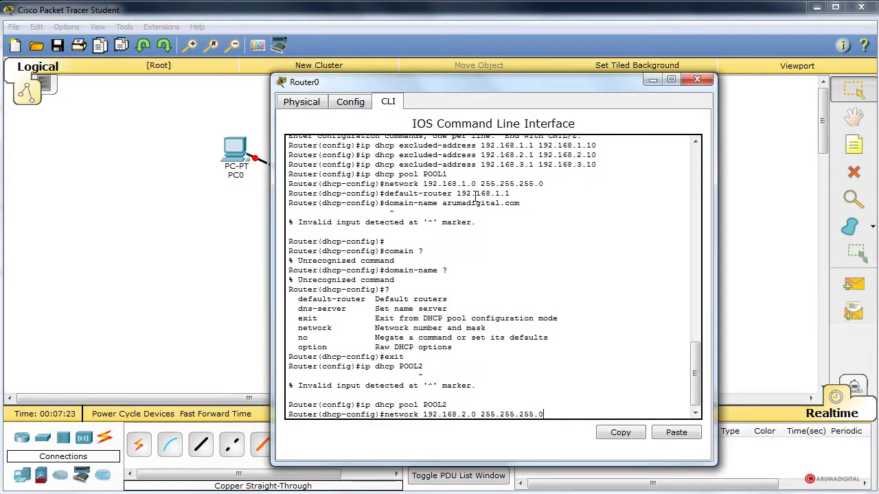
key(Return)
text(defa)
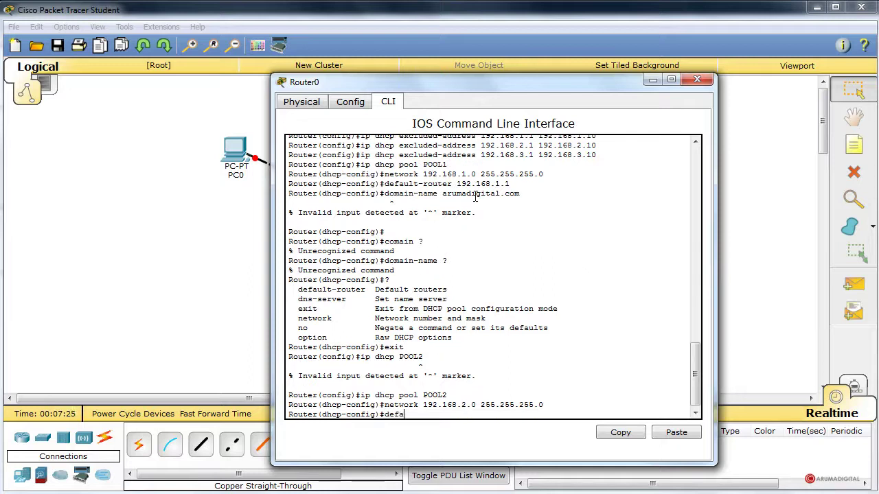
text(ult-router 192.168.2.1)
key(Return)
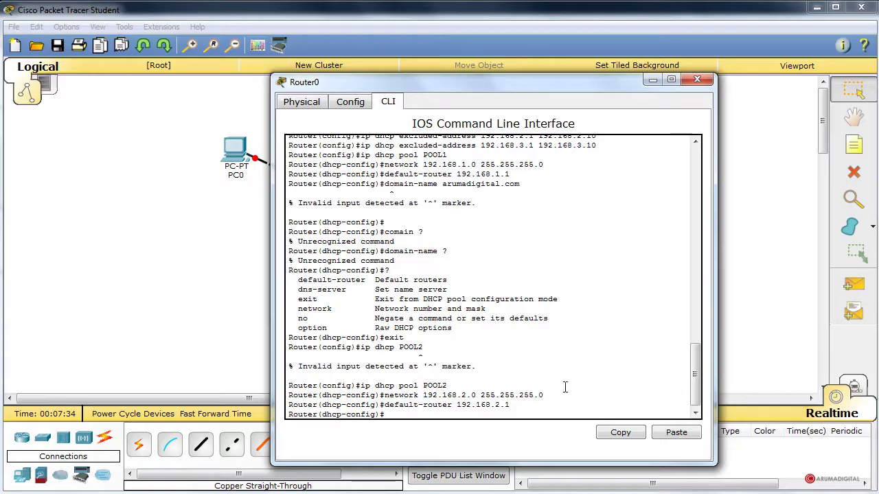
text(int fast0/0)
- Assign FastEthernet0/0 the address 192.168.1.1 255.255.255.0 and bring it up
key(Return)
text(ip ad)
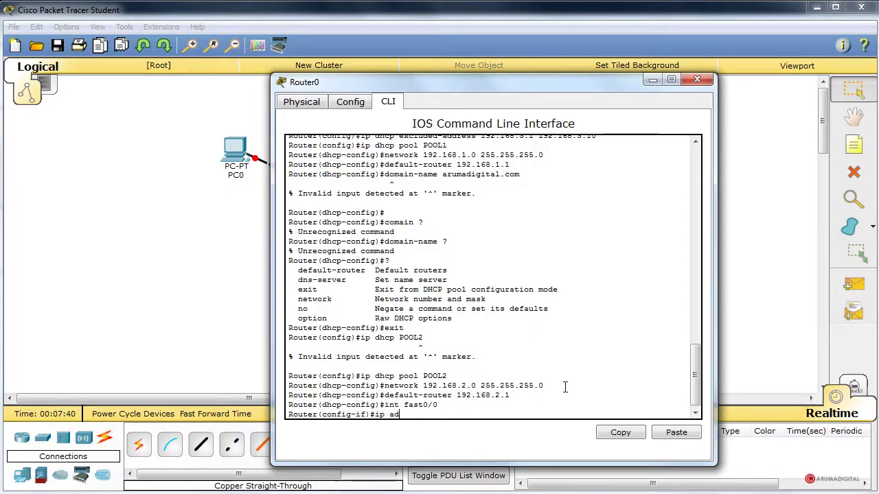
text(dress 192.168.1.1 255.255.255.0)
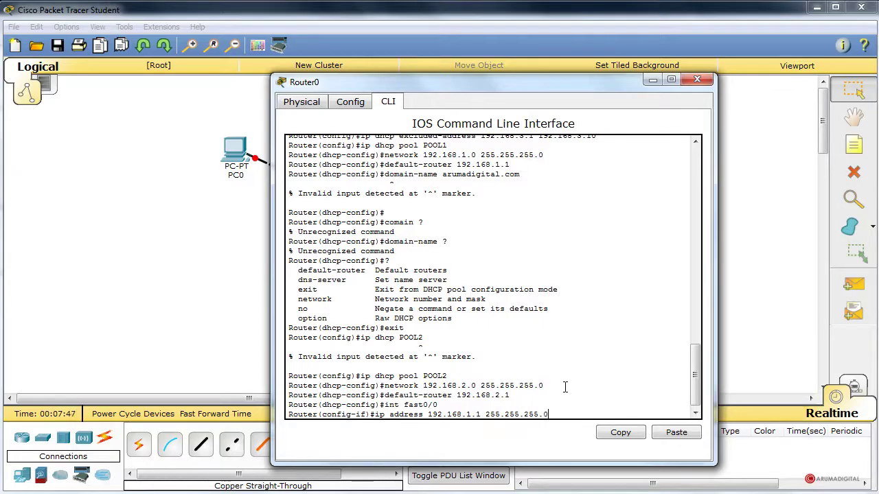
key(Return)
text(no shutdown)
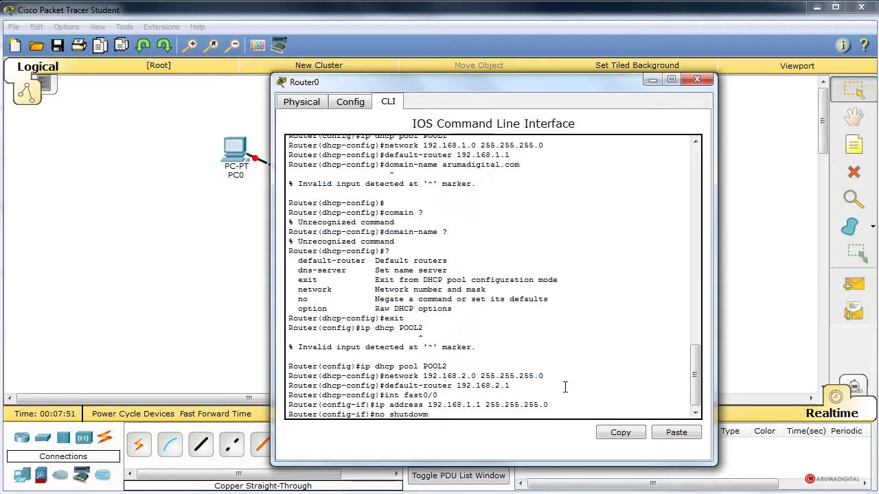
key(Return)
key(Return)
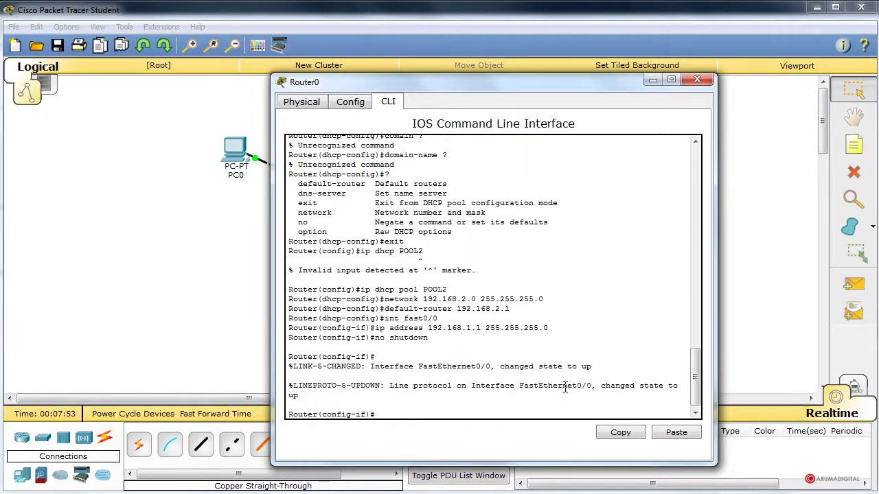
- Configure FastEthernet0/1 as 192.168.2.1 255.255.255.0 and enable it with no shutdown
key(Up)
key(Up)
key(Up)
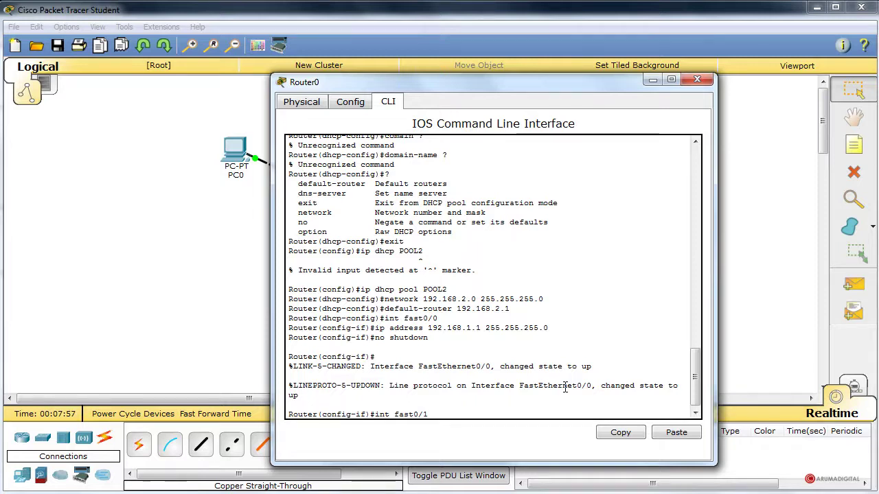
key(Return)
key(Up)
key(Up)
key(Up)
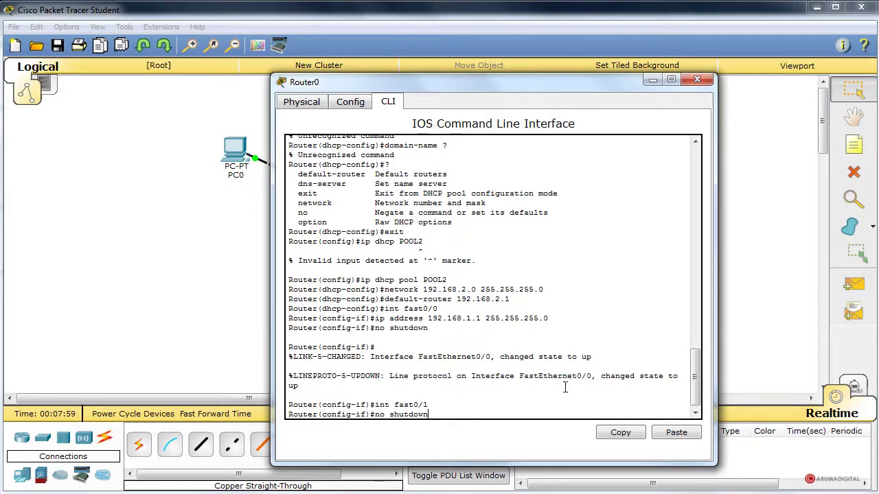
key(Left)
key(Left)
key(Left)
key(BackSpace)
text(2)
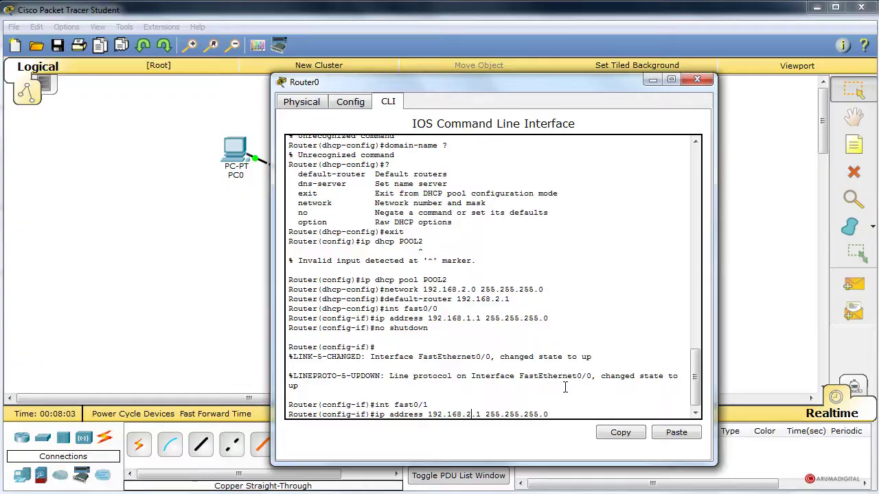
key(Return)
text(int fast0/1)
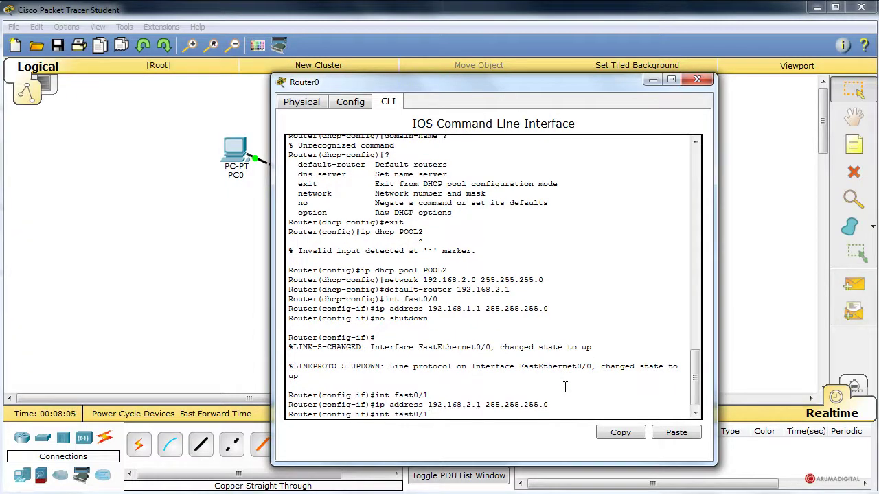
key(Up)
key(Return)
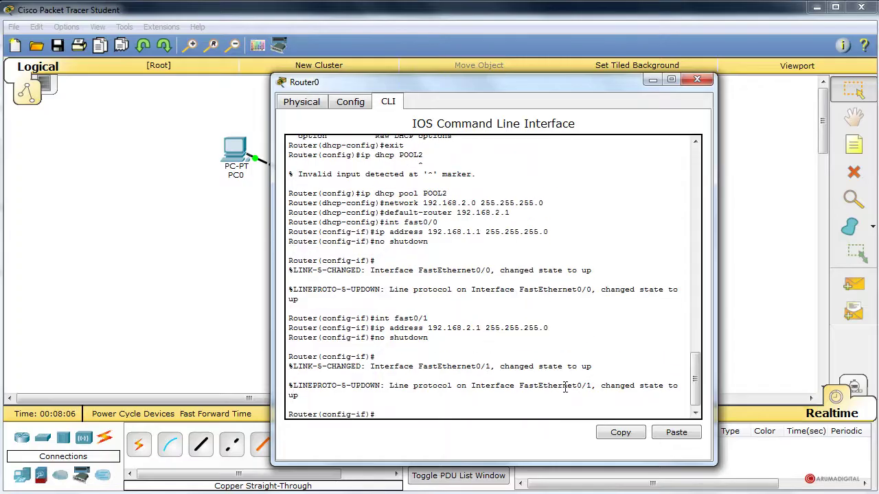
- Configure FastEthernet1/0 as 192.168.3.1 255.255.255.0 and enable it with no shutdown
key(Up)
key(Up)
key(Up)
text(0)
key(Return)
key(Up)
key(Up)
key(Up)
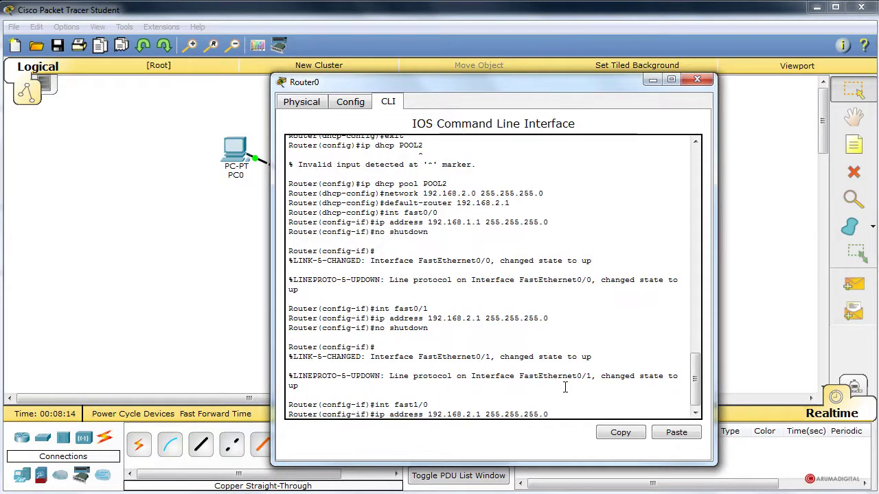
key(Return)
text(no shutdown)
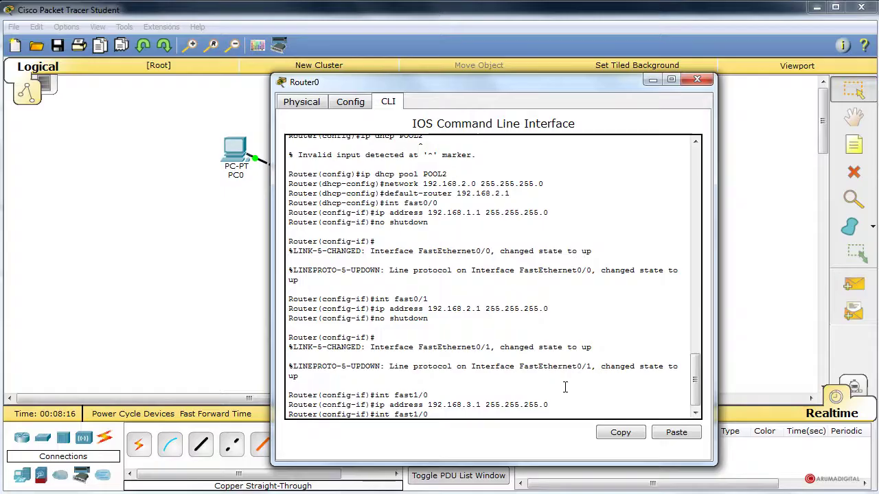
key(Return)
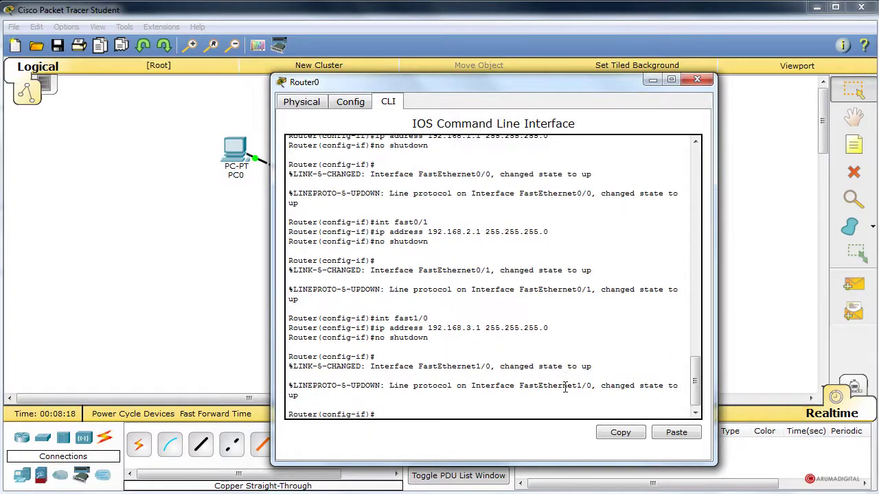
text(ip dhcp helper)
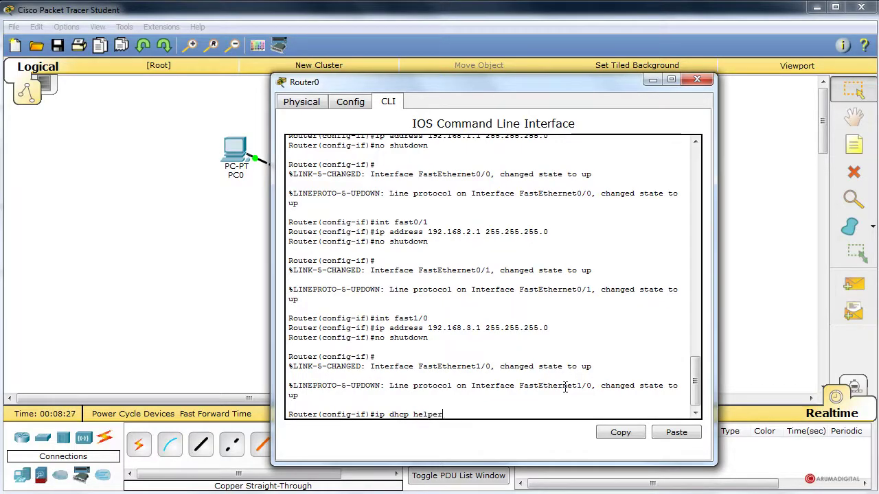
text(-address 192.168.3.2)
- Correct the rejected command so Router0 accepts ip helper-address 192.168.3.2
key(Return)
key(Up)
key(Left)
key(Left)
key(Left)
key(Left)
key(Left)
key(Left)
key(Left)
key(Left)
key(Left)
key(Left)
key(Left)
key(Left)
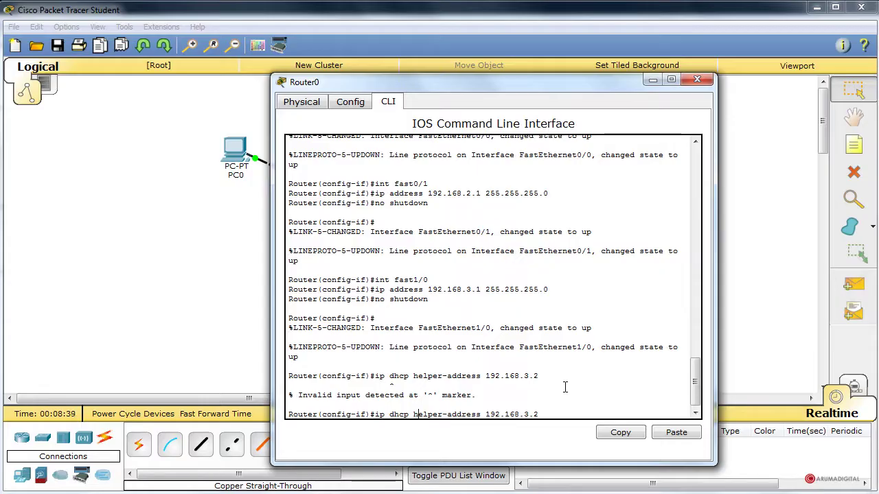
key(BackSpace)
key(BackSpace)
key(BackSpace)
key(BackSpace)
key(BackSpace)
key(Return)
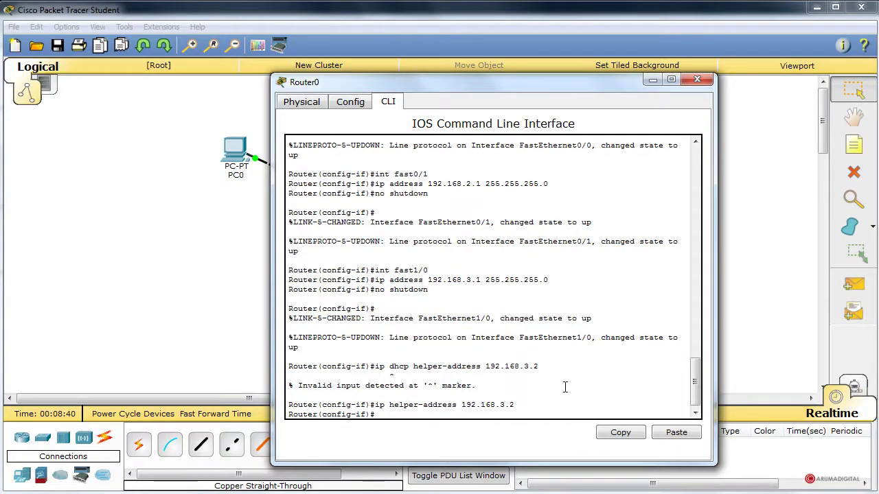
- Check the topology behind the console and close Router0's configuration window
drag(460, 405, 516, 405)
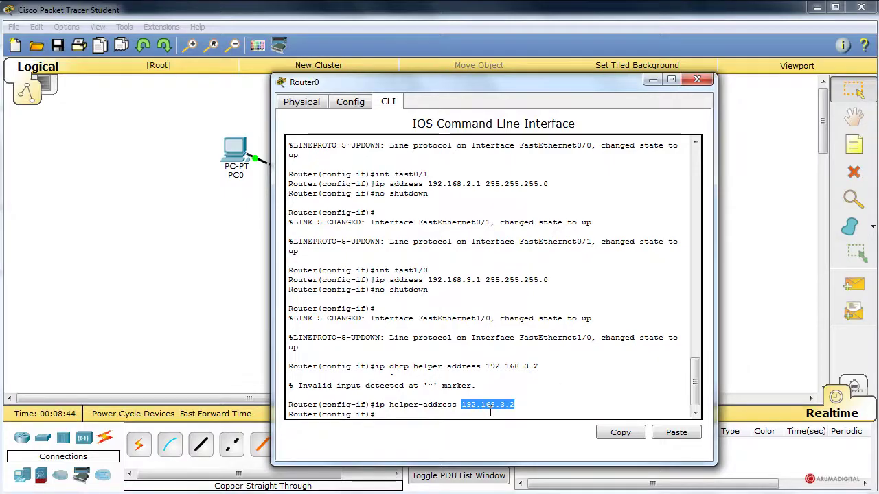
click(474, 386)
drag(540, 89, 533, 419)
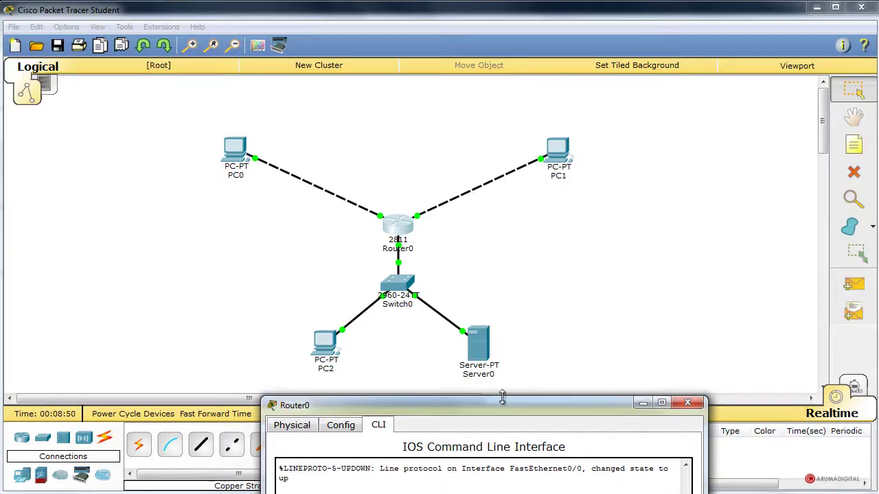
drag(507, 406, 496, 96)
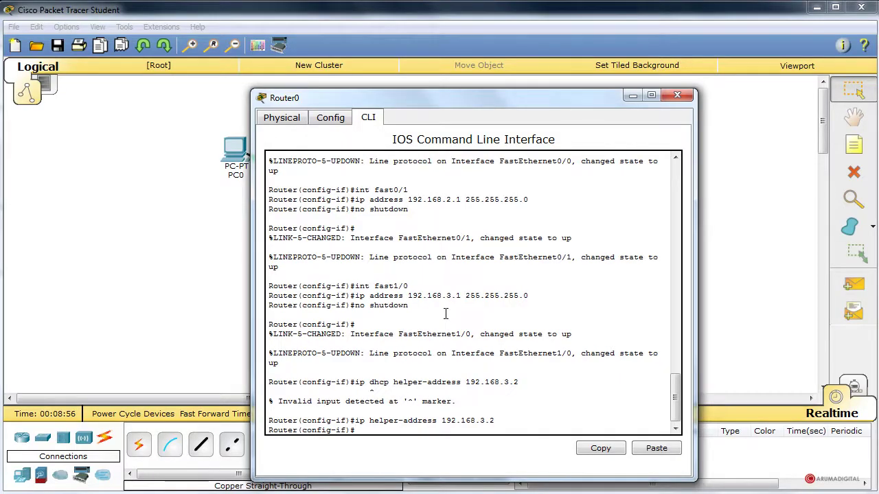
click(685, 95)
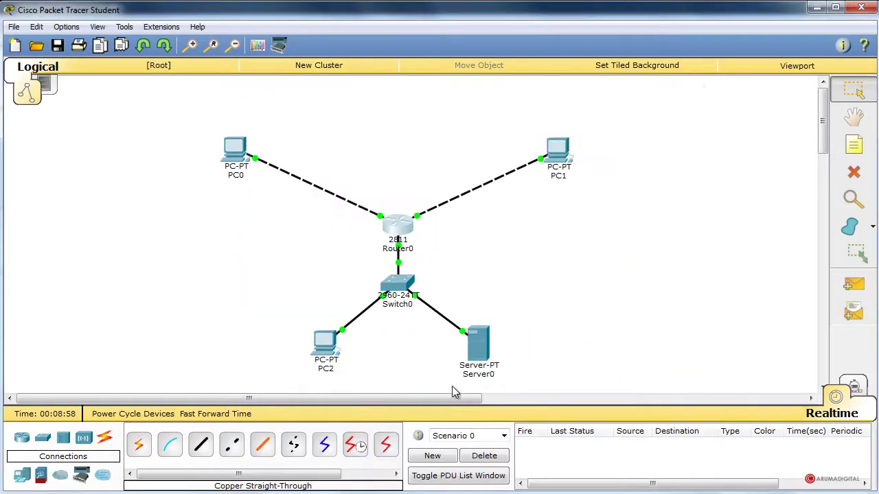
- Turn on Server0's DHCP service with default gateway 192.168.3.1 and DNS server 80.58.0.40
click(480, 352)
drag(255, 199, 486, 65)
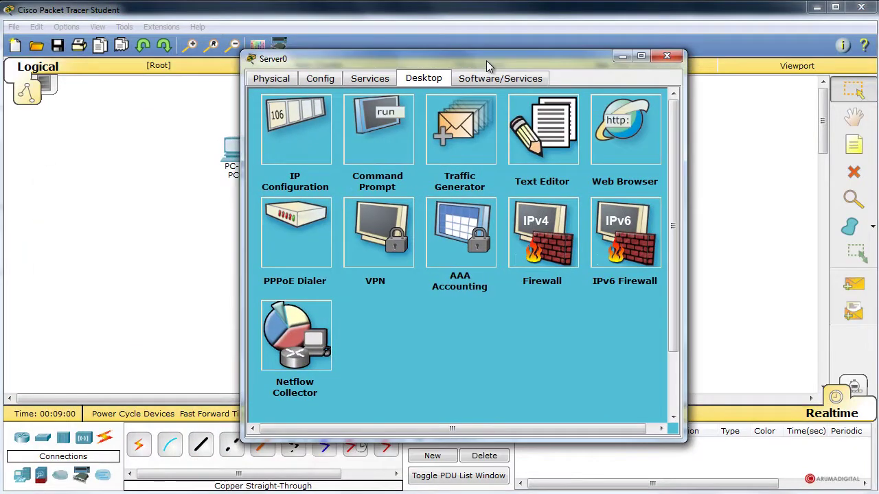
click(370, 78)
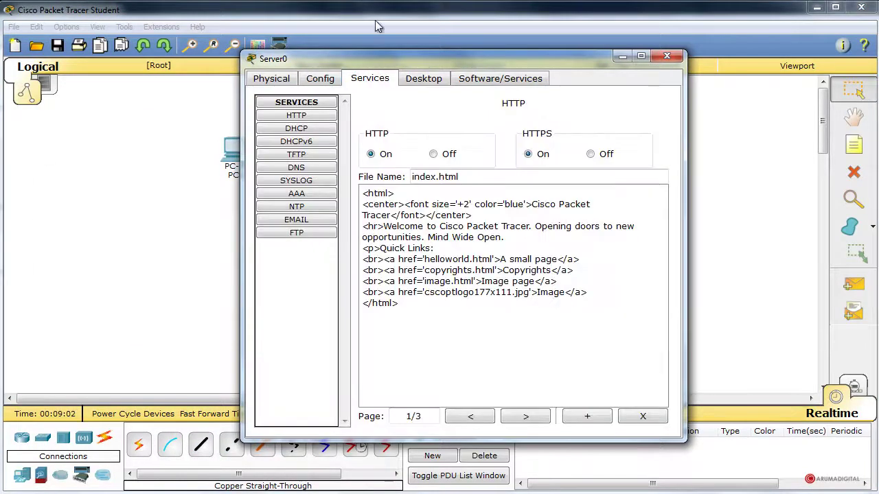
click(299, 130)
click(582, 135)
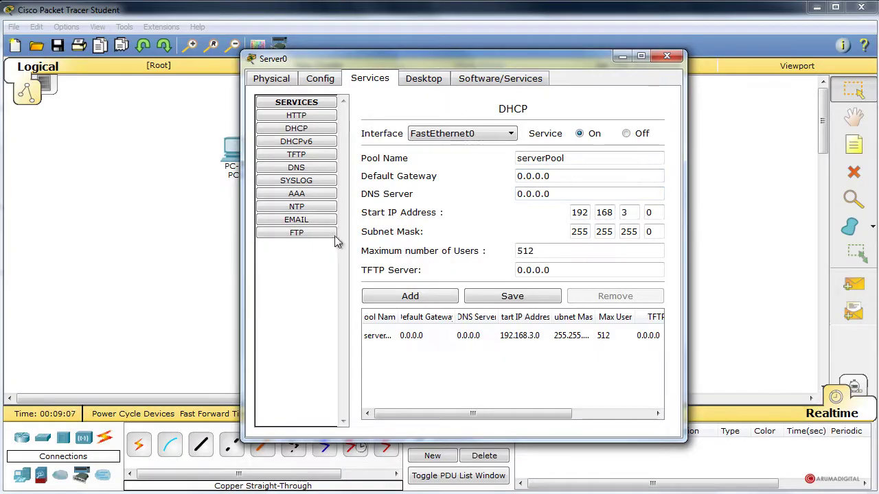
drag(564, 178, 479, 177)
text(192.168.)
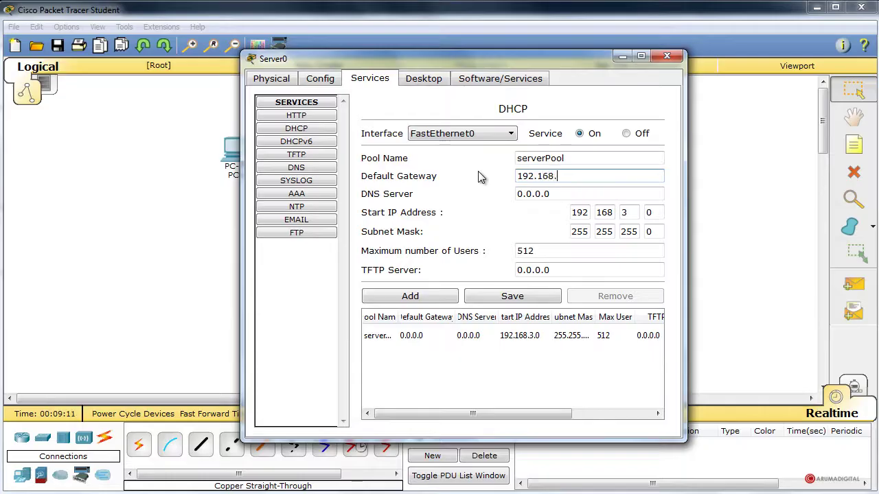
text(3.1)
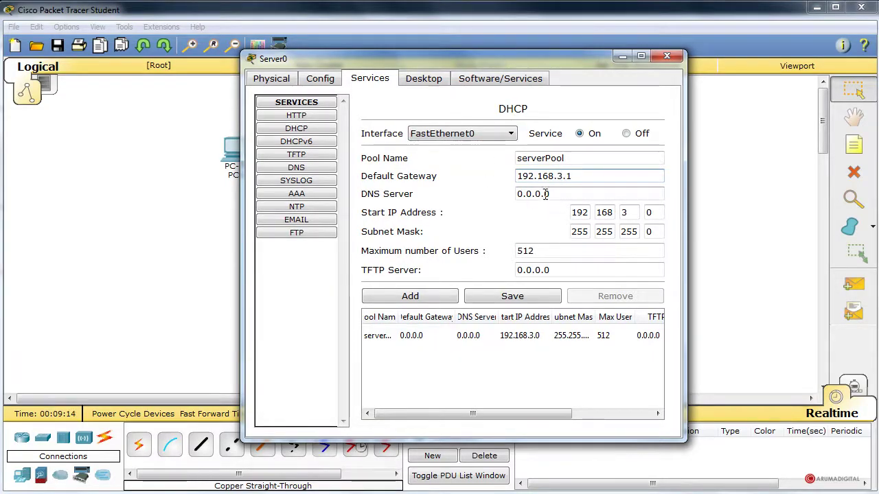
drag(550, 195, 515, 194)
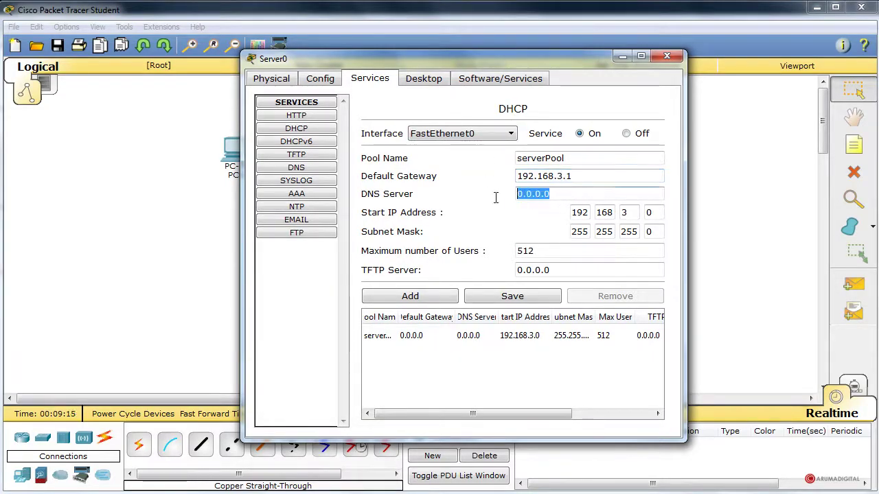
text(80)
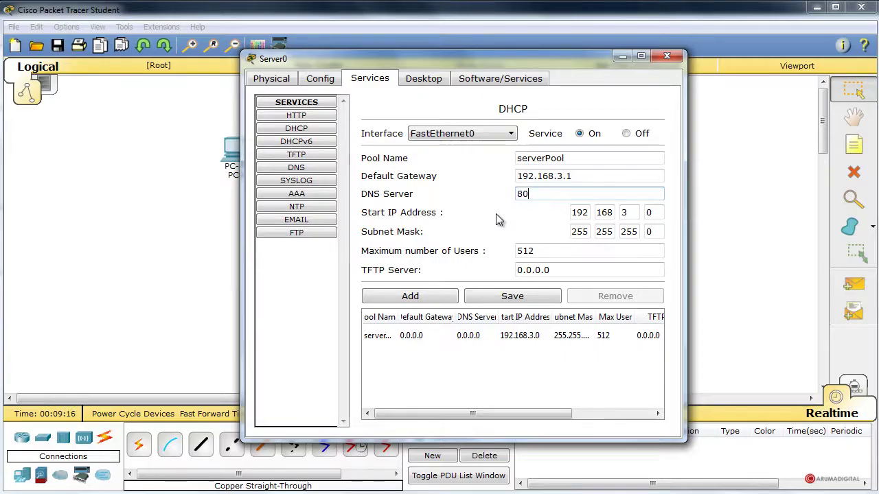
text(.58.0.)
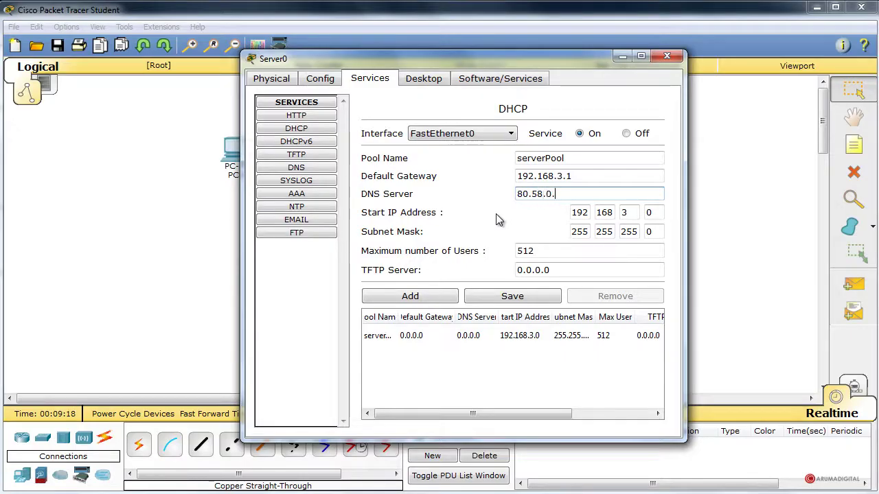
text(40)
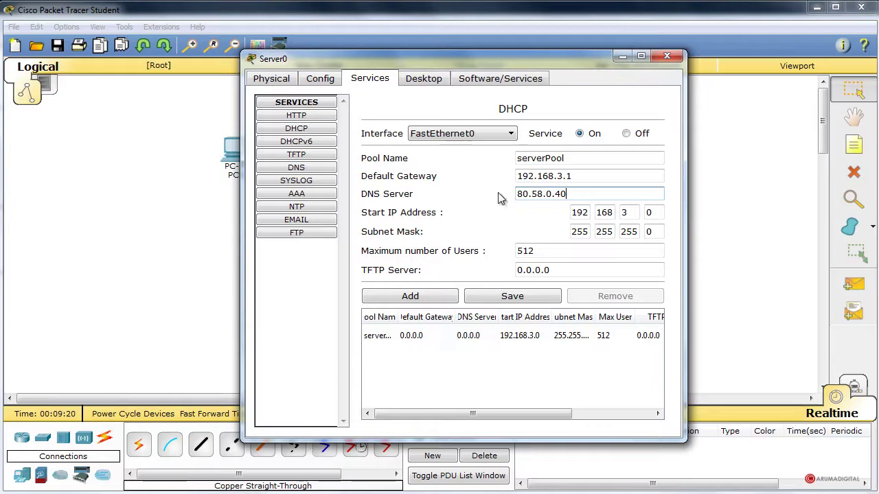
- Set the pool start to 192.168.3.10 with 50 maximum users, save serverPool, and close Server0
click(648, 213)
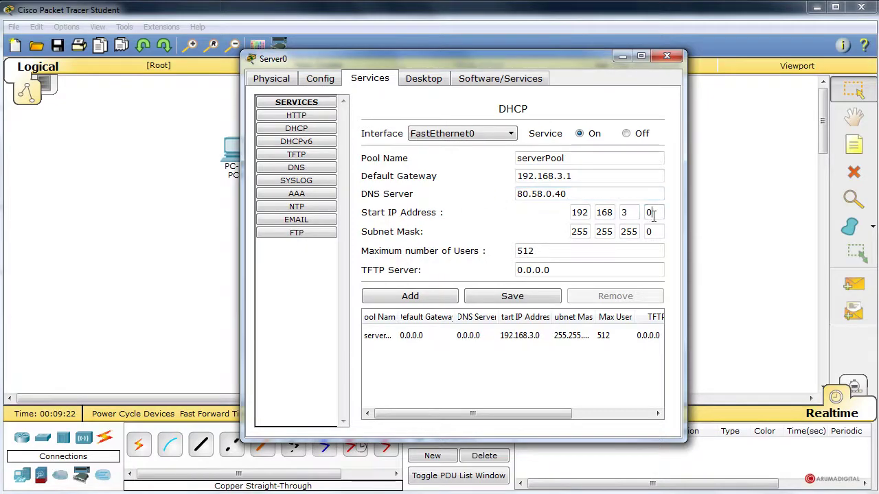
double_click(650, 213)
text(10)
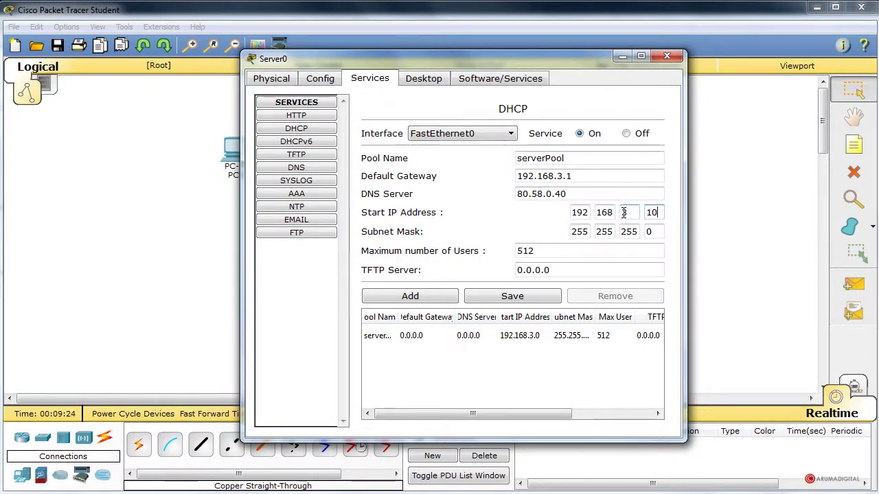
drag(551, 249, 501, 253)
text(50)
click(658, 213)
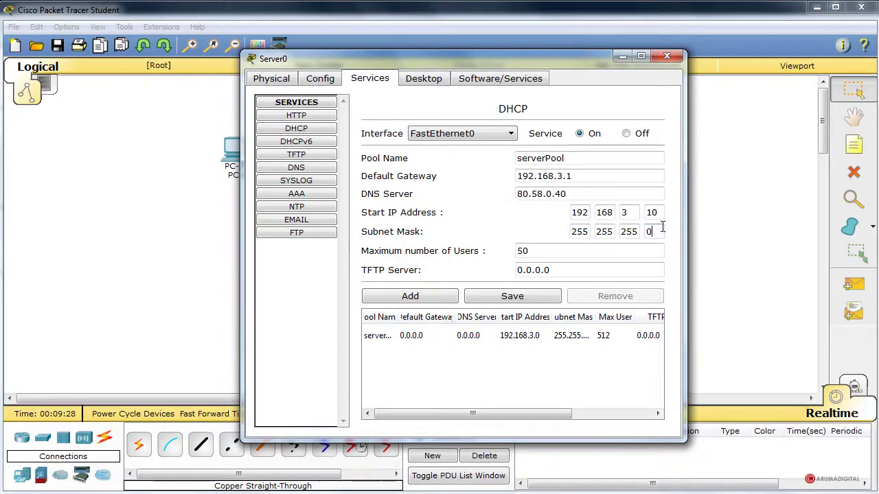
click(511, 297)
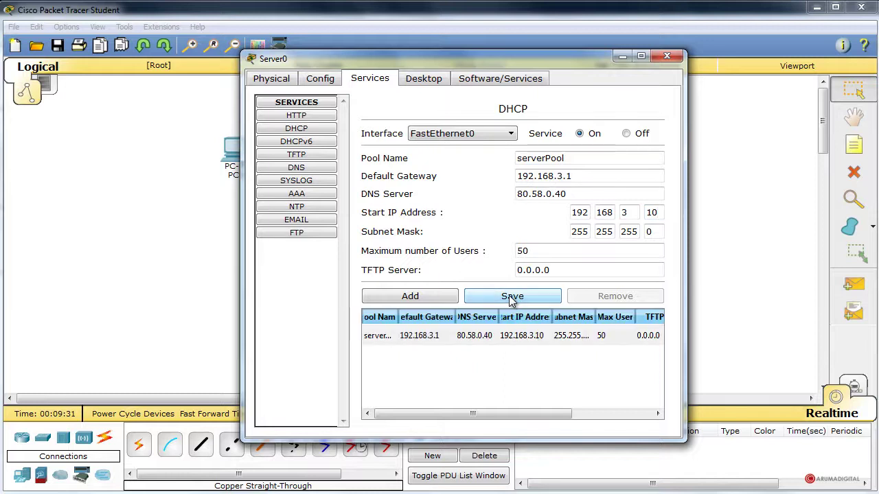
click(506, 341)
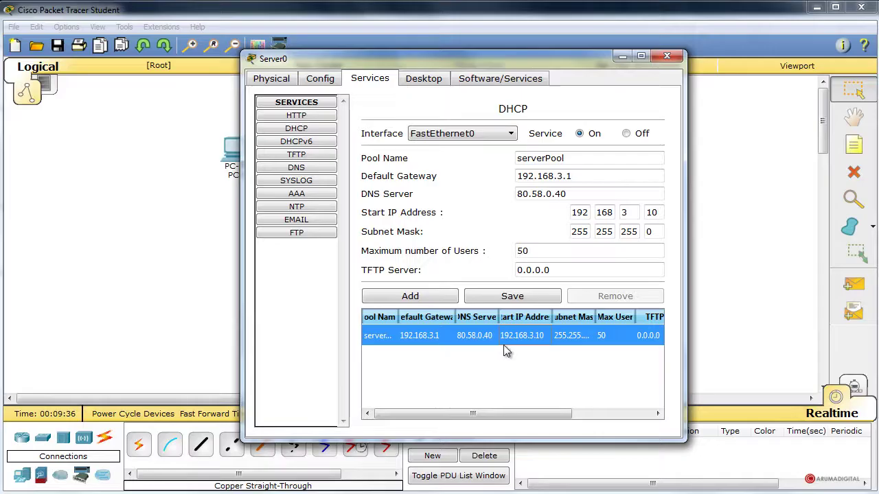
click(668, 56)
- Switch PC0's IP configuration to DHCP
click(240, 148)
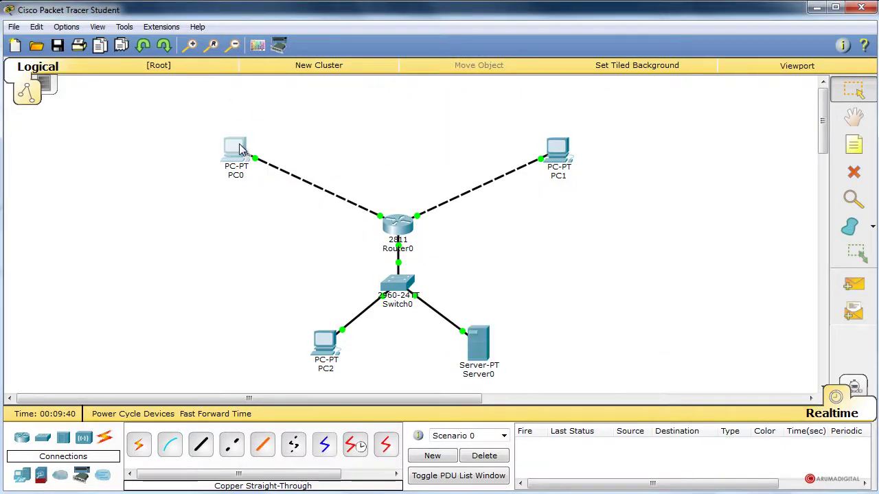
drag(223, 194, 271, 97)
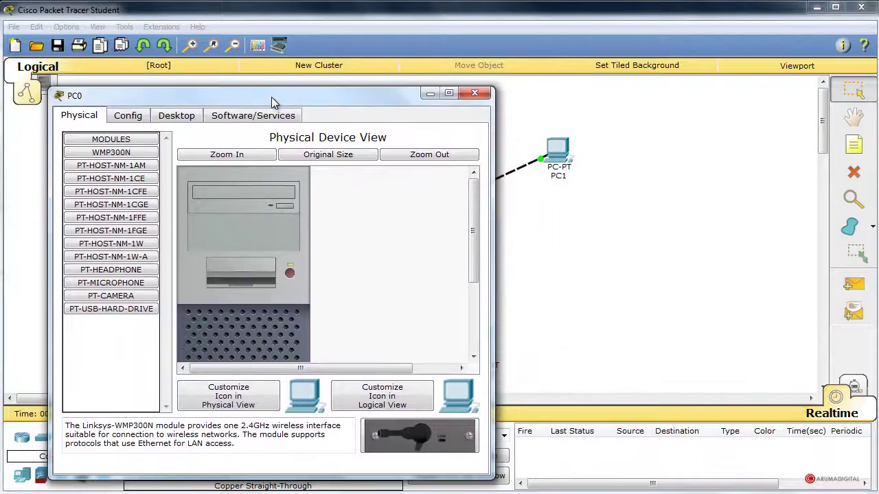
click(261, 116)
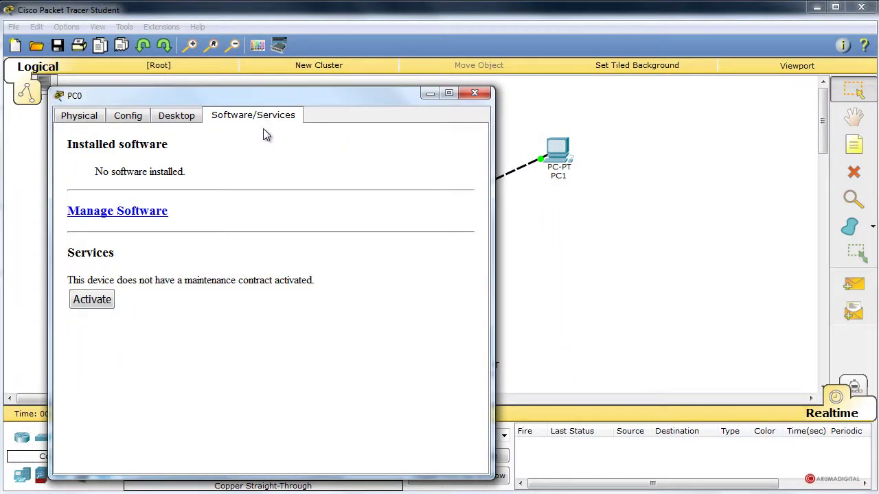
click(181, 115)
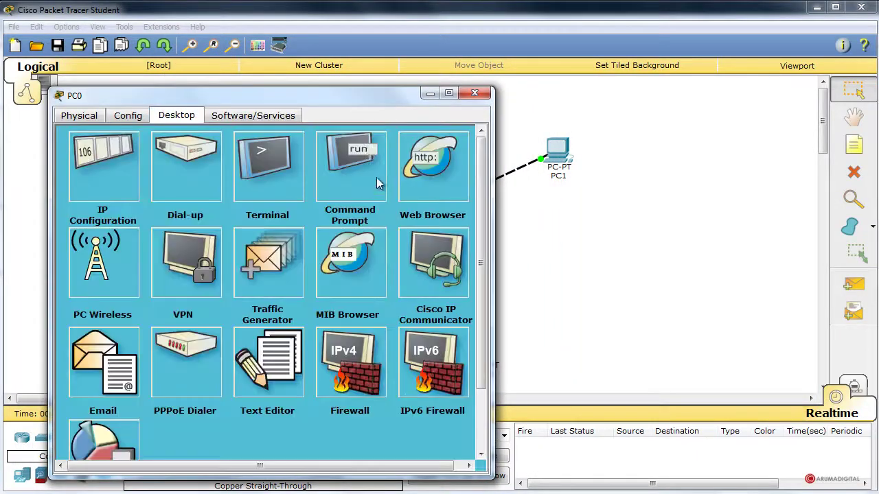
click(113, 156)
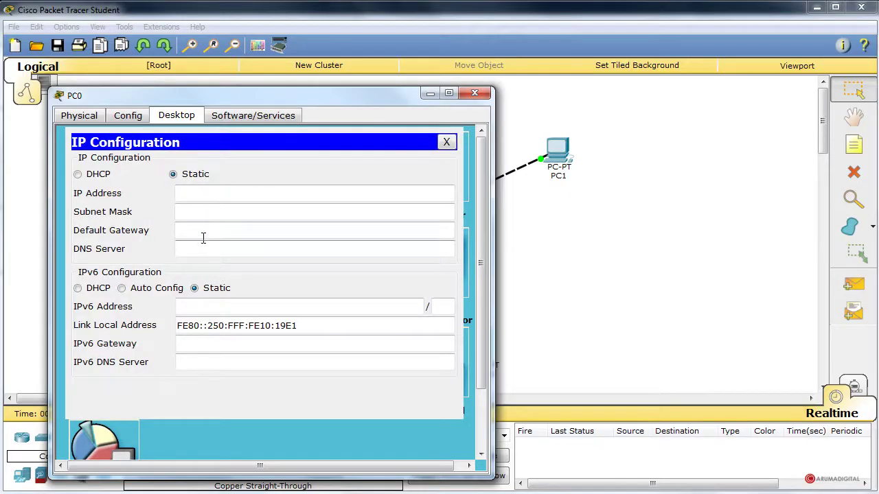
click(96, 174)
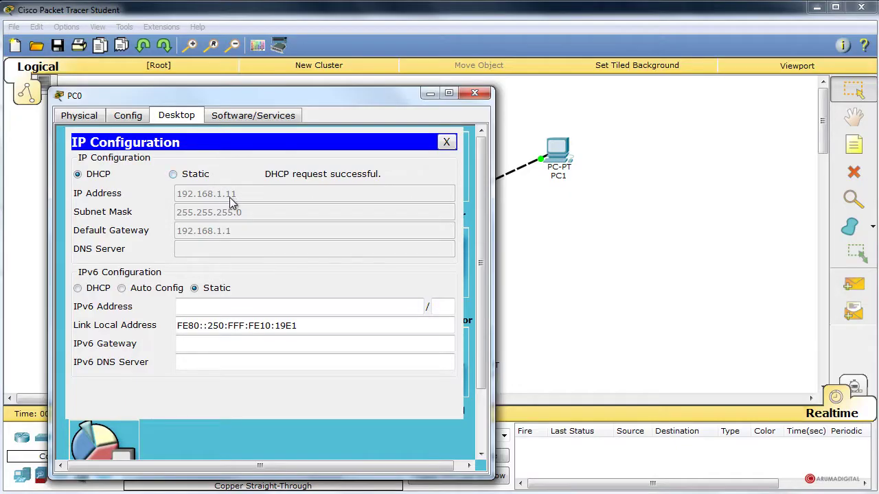
click(475, 93)
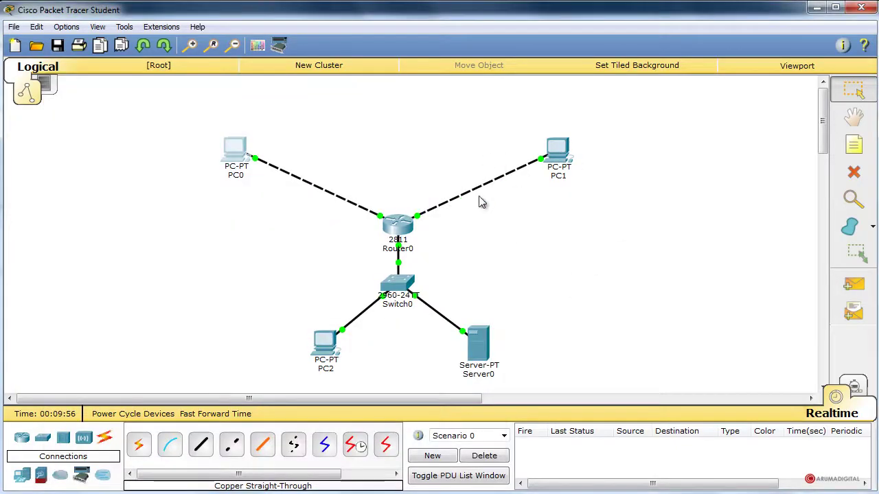
- Switch PC1's IP configuration to DHCP
click(567, 155)
drag(294, 192, 284, 64)
click(251, 80)
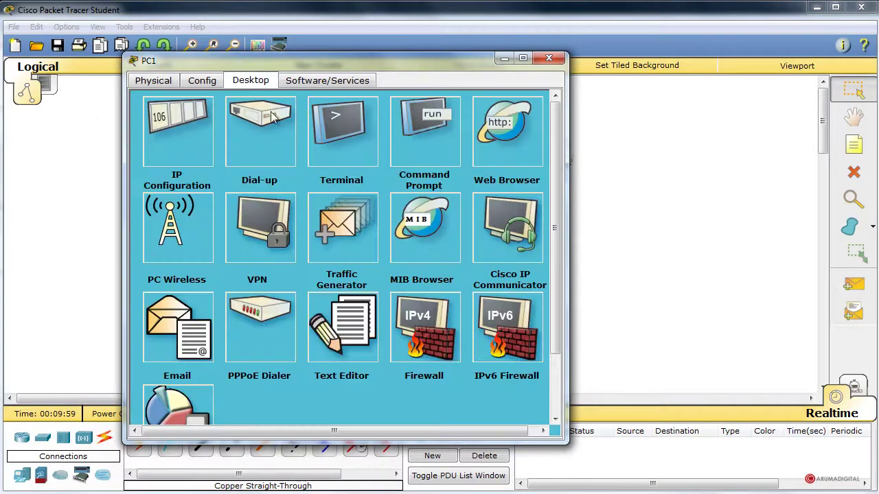
click(196, 144)
click(177, 139)
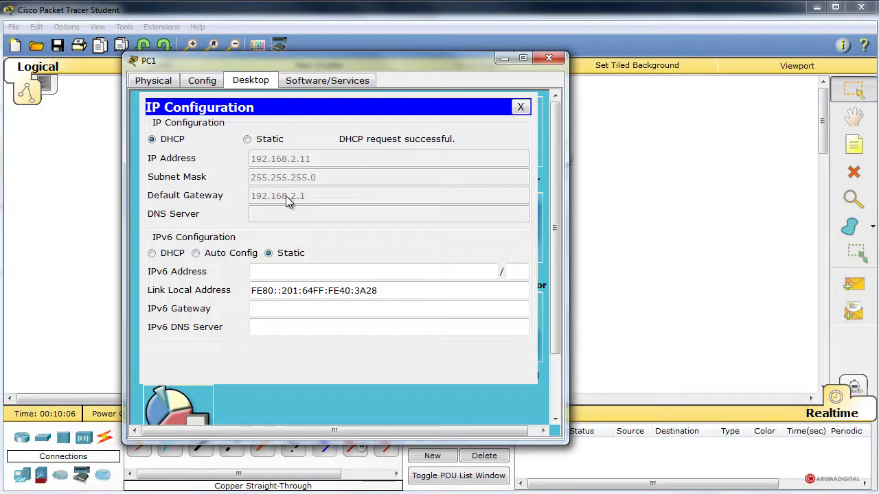
click(549, 59)
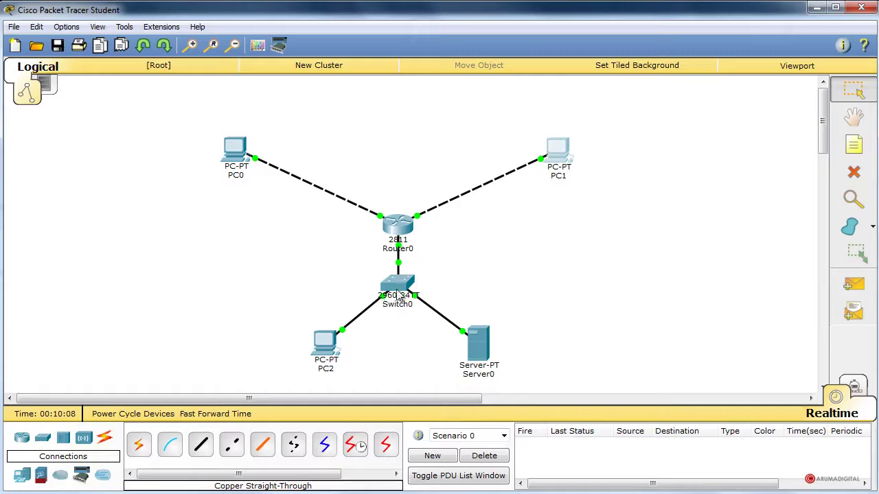
- Switch PC2 to DHCP, obtaining 192.168.3.10 with gateway 192.168.3.1 and DNS 80.58.0.40
click(331, 341)
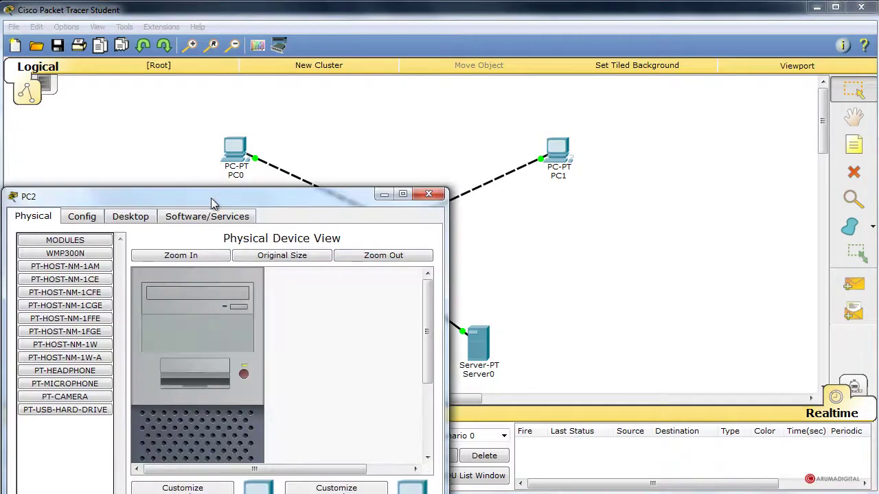
drag(210, 197, 250, 83)
click(176, 101)
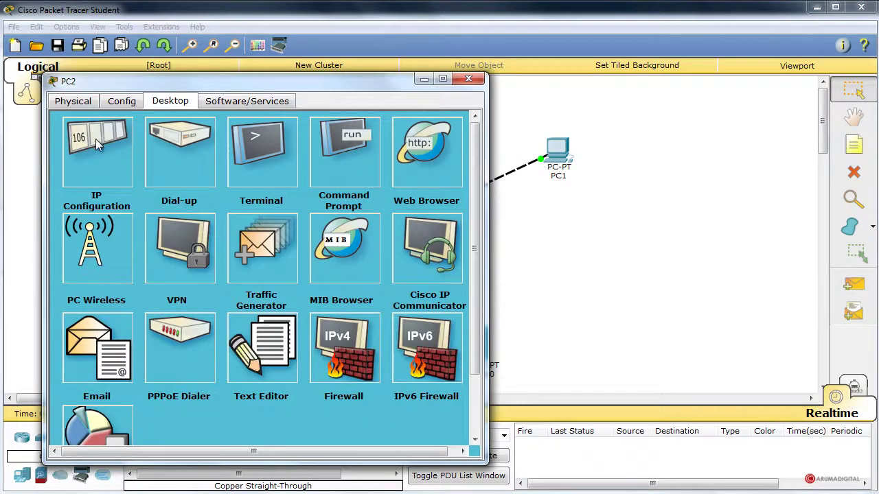
click(104, 163)
click(81, 160)
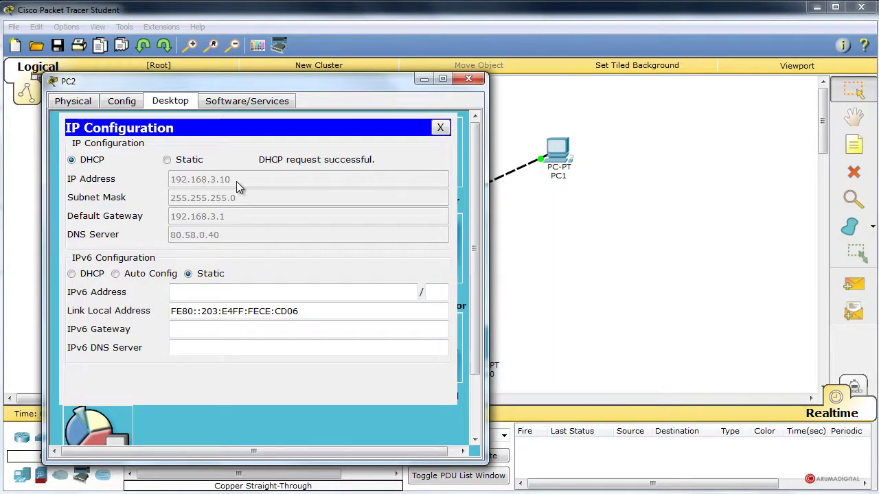
drag(308, 81, 311, 101)
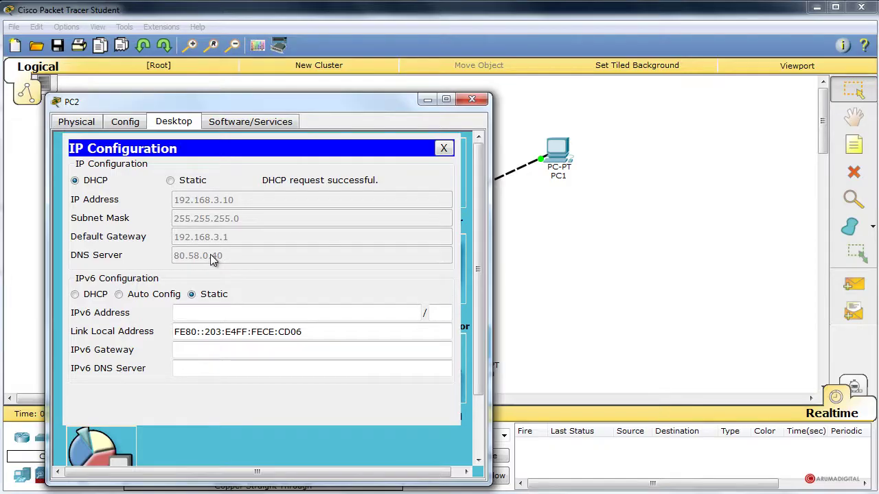
click(472, 99)
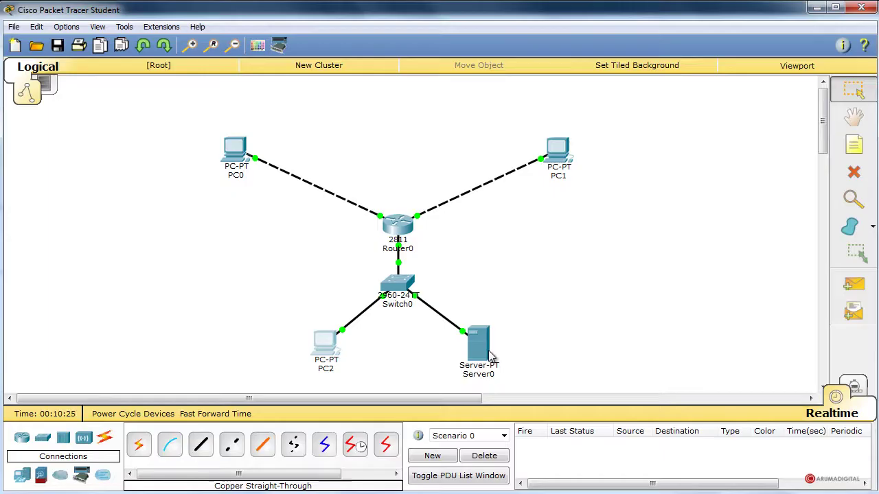
- Reopen PC0's settings briefly, then close them
click(236, 152)
drag(213, 196, 272, 111)
click(501, 104)
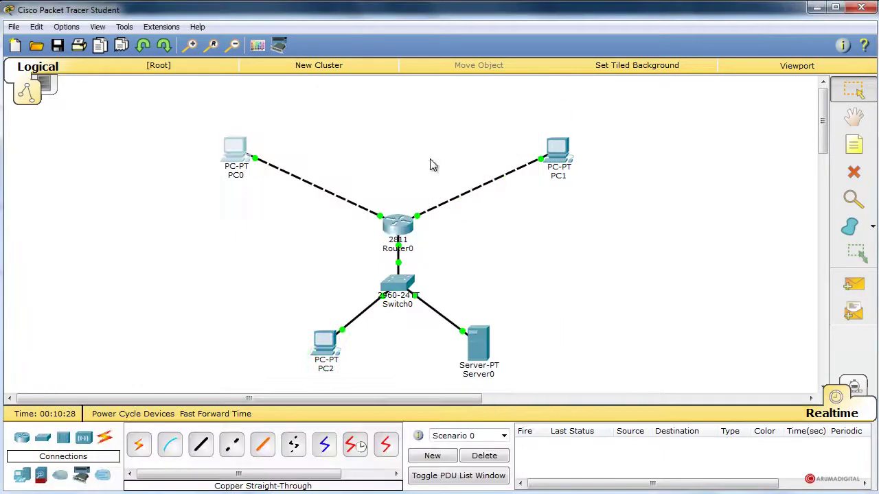
- On Router0, exit interface mode and create DHCP pool POOL1 with dns-server 80.58.0.40
click(395, 230)
drag(329, 190, 436, 84)
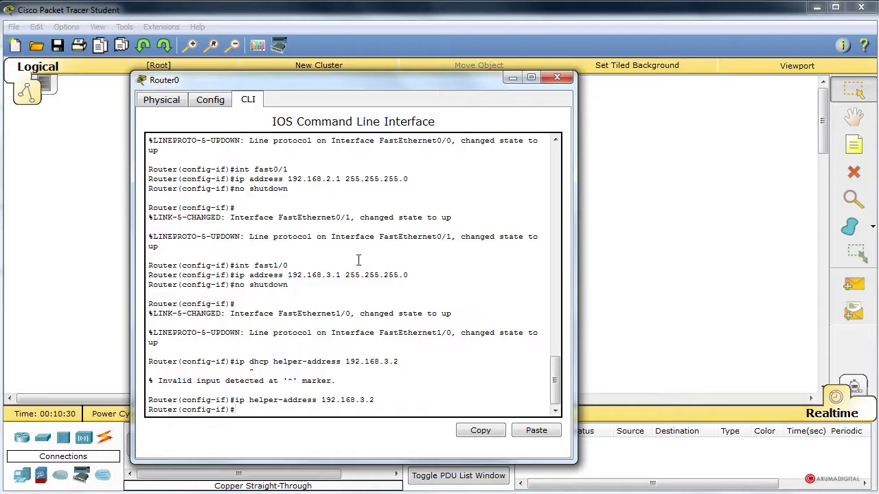
key(BackSpace)
key(BackSpace)
key(BackSpace)
text(xit)
key(Return)
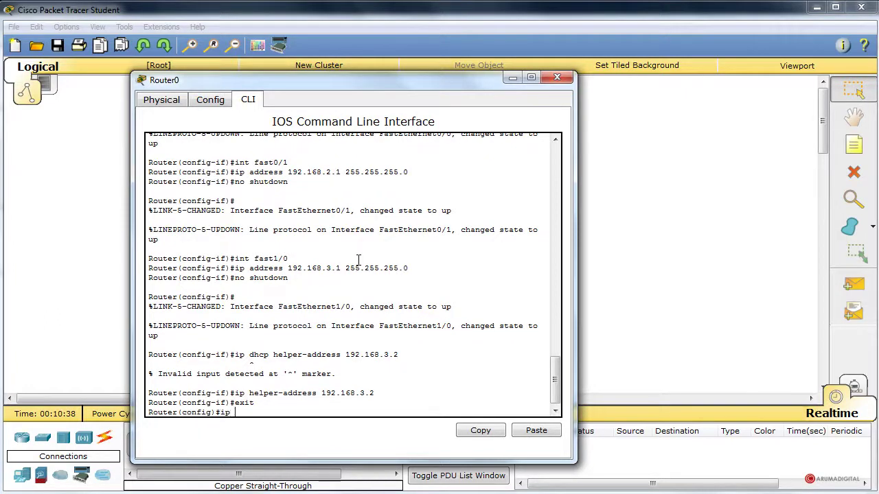
text(ip dhcp pool POOL1)
key(Return)
text(?)
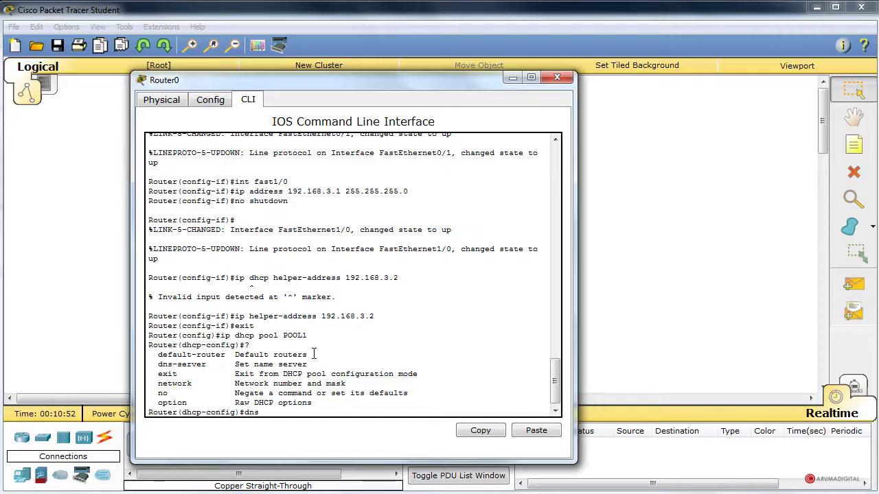
text(erver 80.58.0.40)
key(Return)
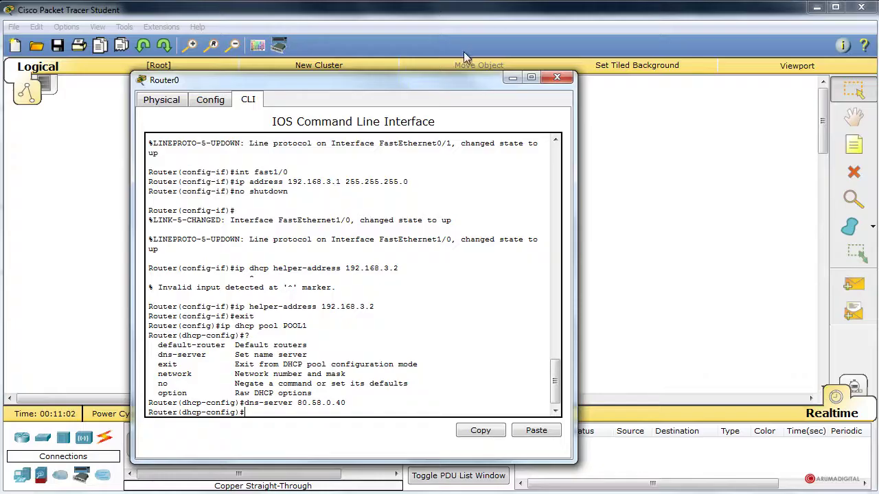
click(557, 77)
- Renew PC0's DHCP lease via Static then DHCP so it receives DNS 80.58.0.40
click(235, 150)
drag(181, 195, 315, 90)
click(191, 162)
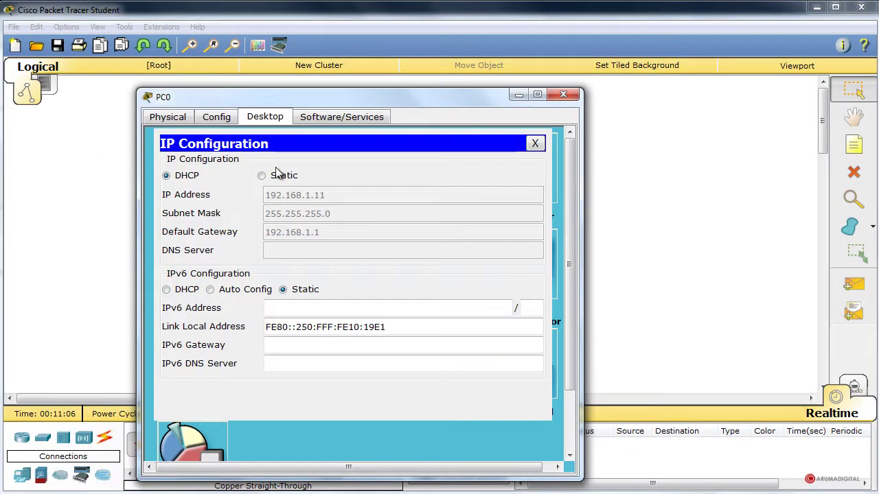
click(275, 174)
click(183, 177)
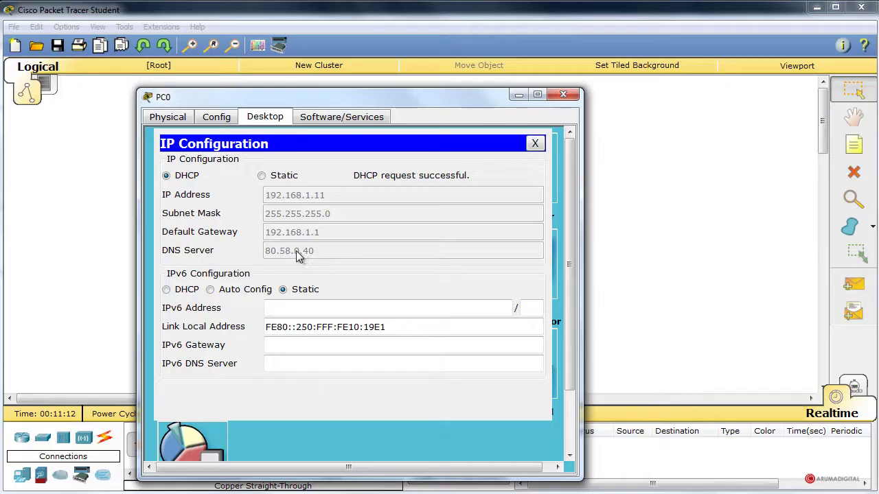
click(536, 144)
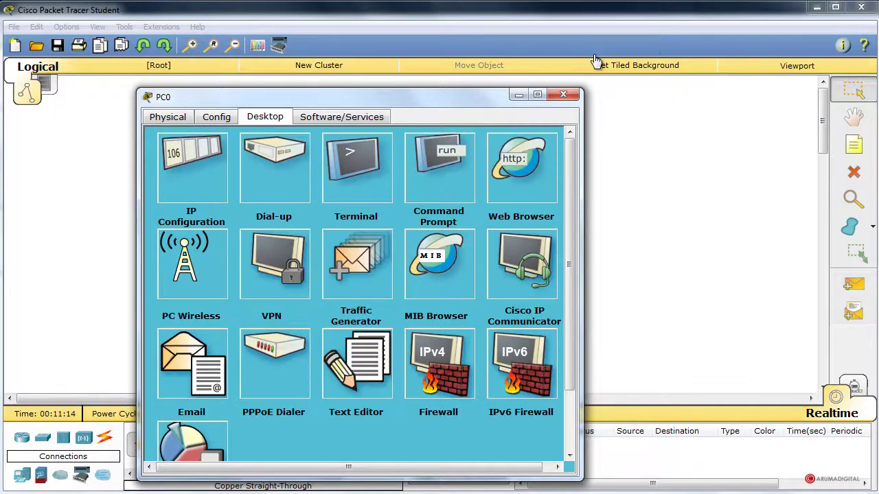
click(564, 95)
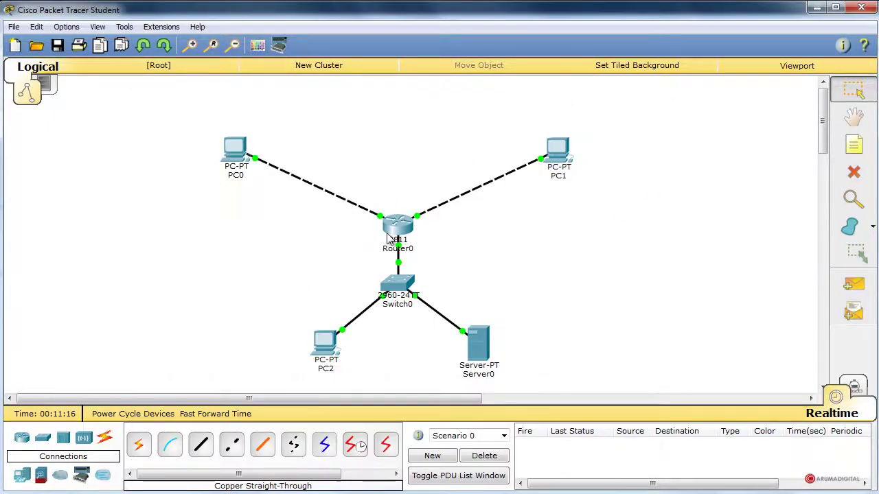
mouse_move(390, 238)
drag(401, 289, 402, 295)
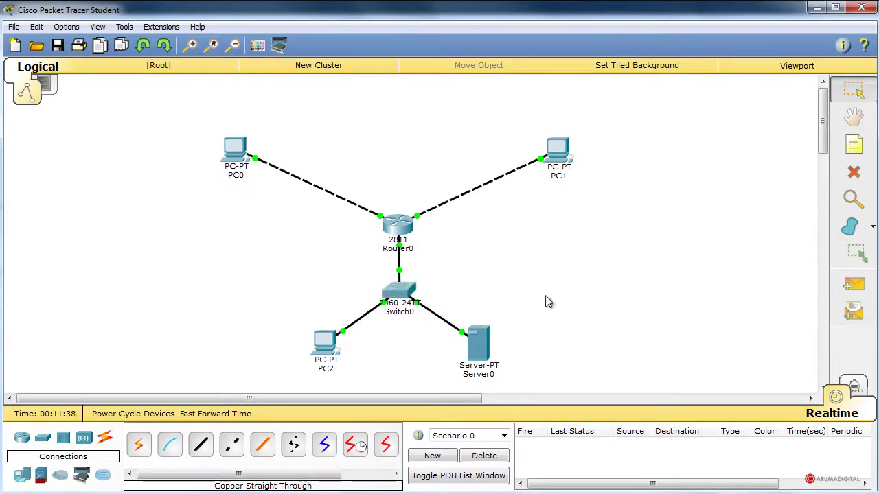